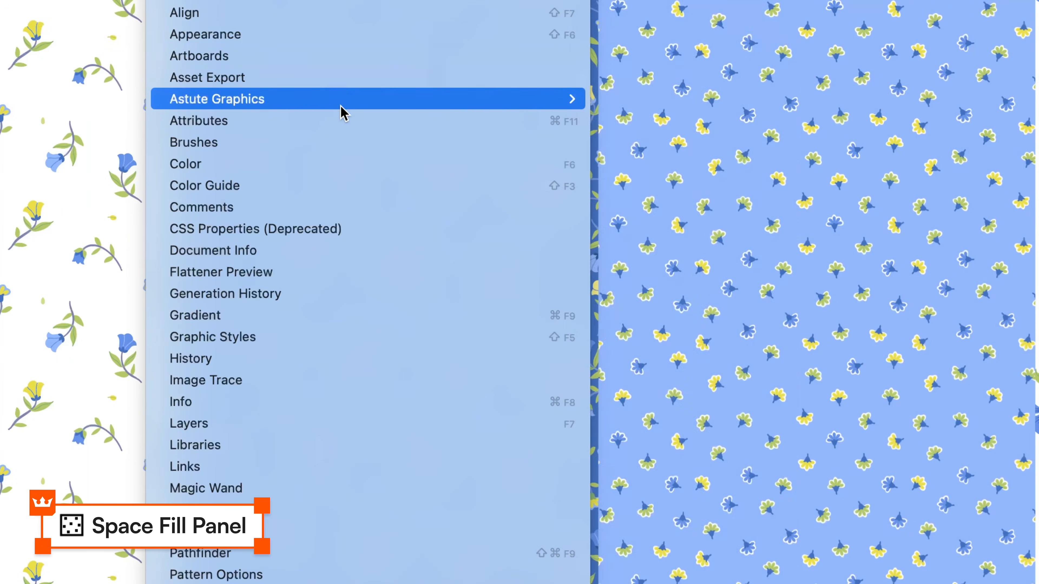
Step: Fill the empty blue-outlined square with copies of the small yellow flower using Space Fill, and check it in outline view
{"action": "mouse_move", "coordinate": [344, 110]}
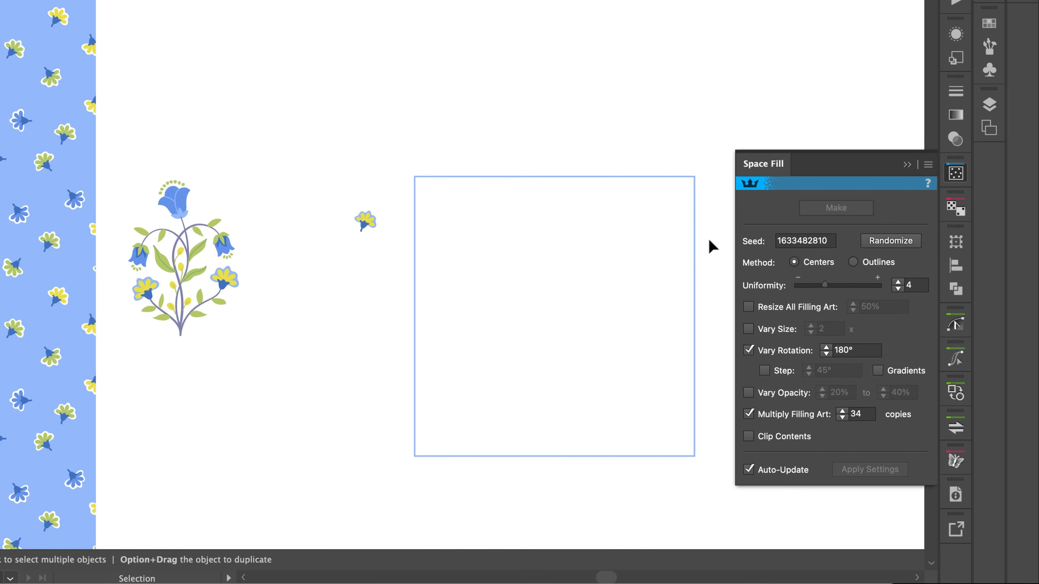
{"action": "left_click", "coordinate": [680, 265]}
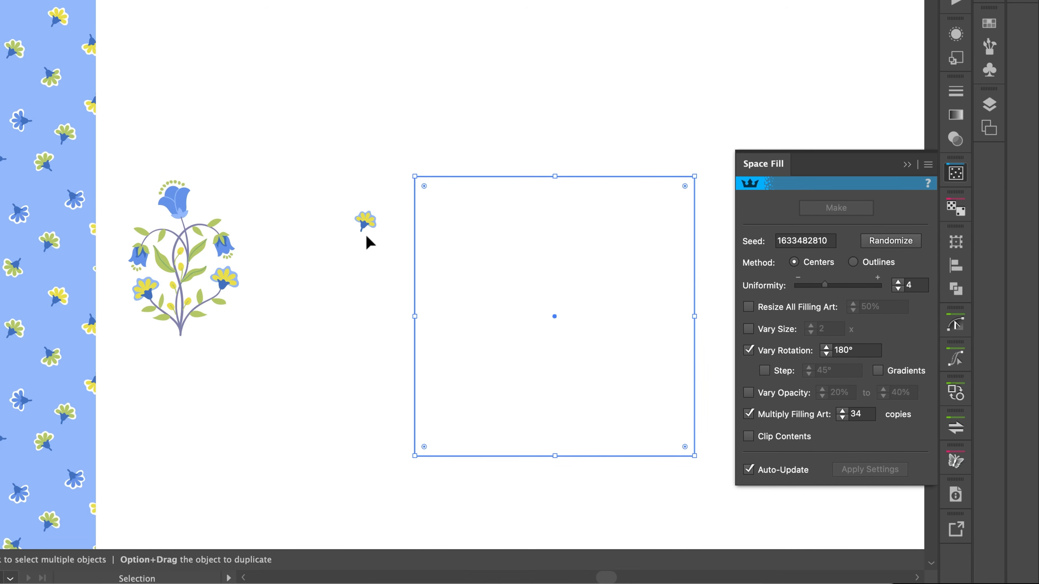
{"action": "left_click", "coordinate": [366, 221]}
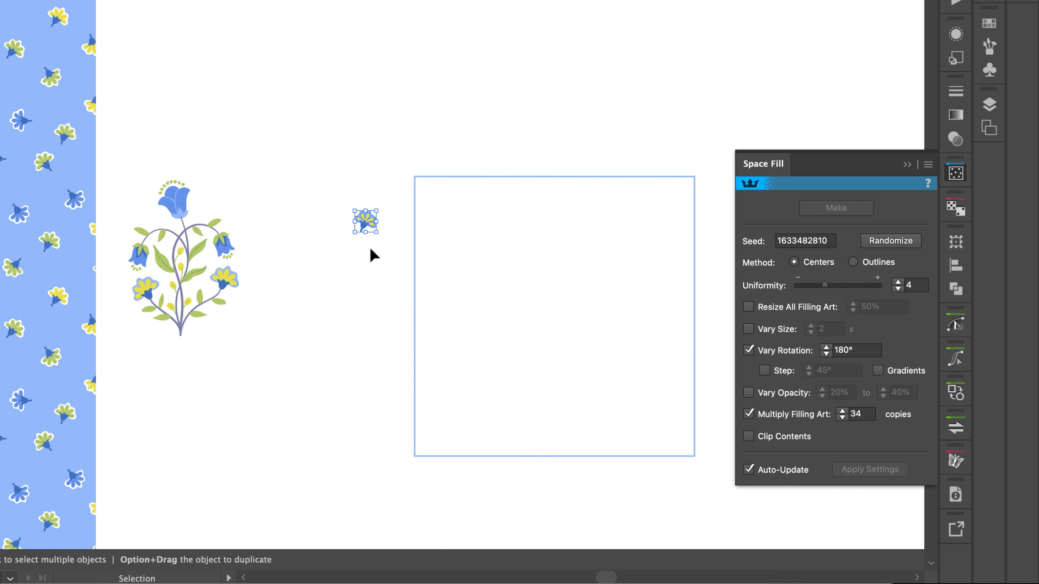
{"action": "left_click", "coordinate": [369, 246]}
{"action": "left_click_drag", "start_coordinate": [340, 148], "coordinate": [453, 277]}
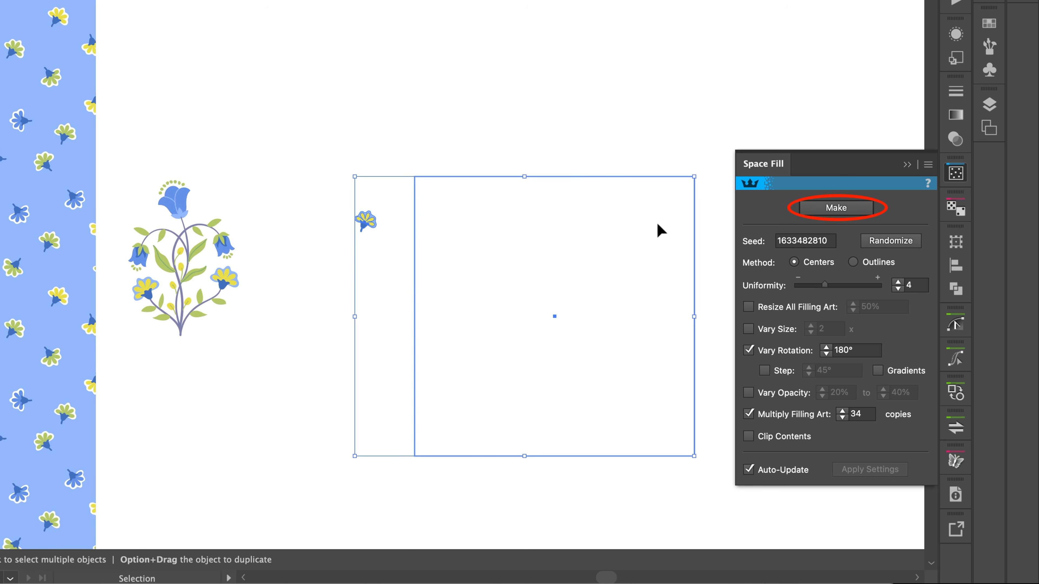
{"action": "left_click", "coordinate": [804, 214]}
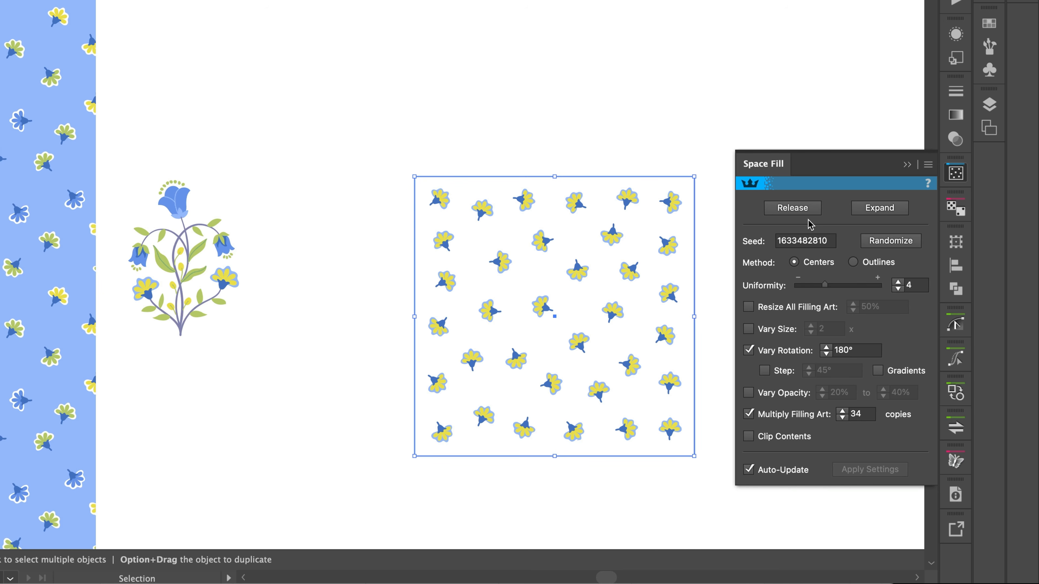
{"action": "key", "text": "super+y"}
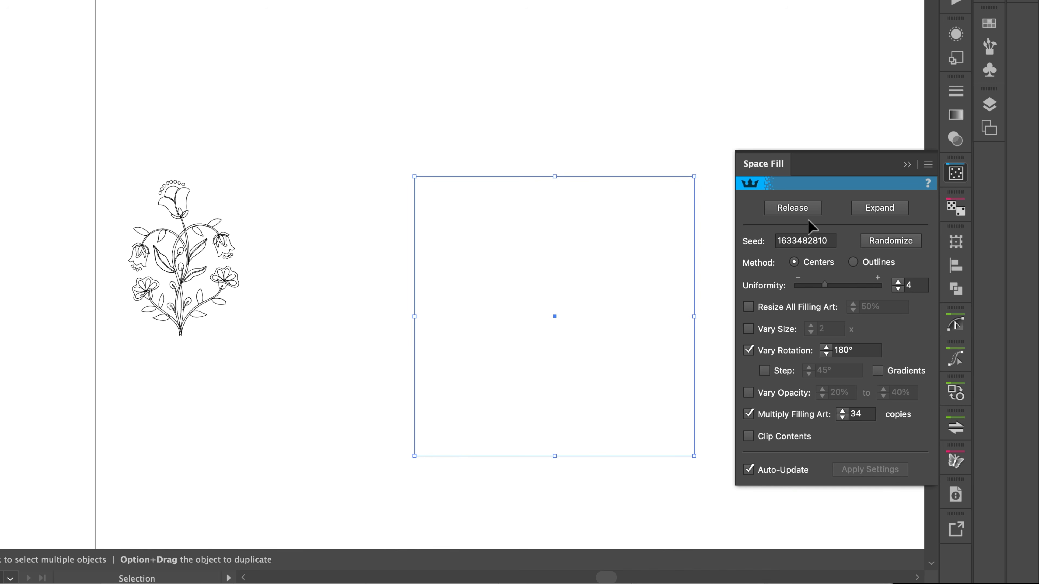
{"action": "key", "text": "super+y"}
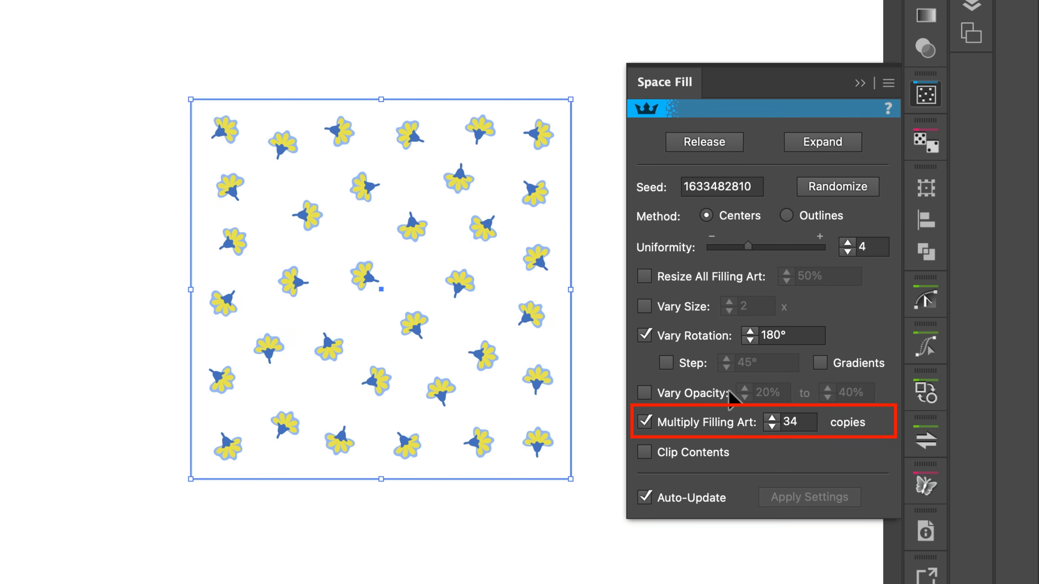
Step: Try 70 and 30 copies of the filling art, and return the count to 34
{"action": "left_click", "coordinate": [771, 418], "text": "shift"}
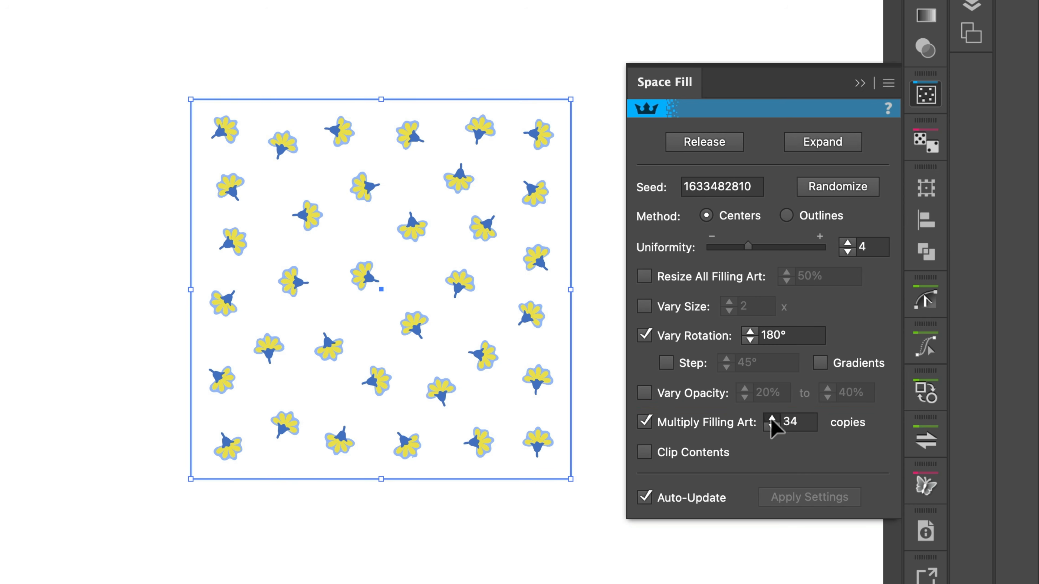
{"action": "left_click", "coordinate": [771, 418], "text": "shift"}
{"action": "left_click", "coordinate": [771, 419], "text": "shift"}
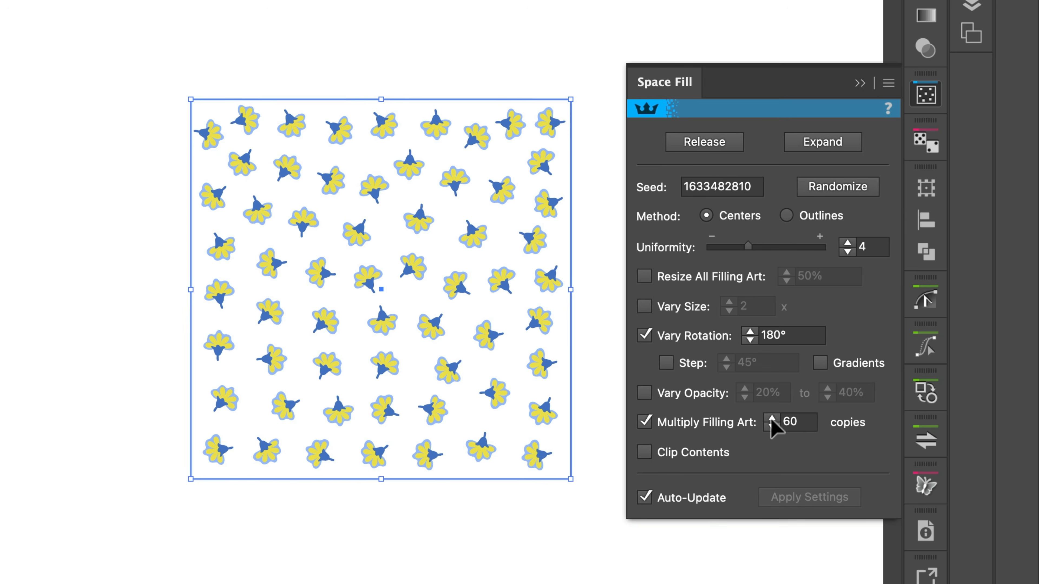
{"action": "left_click", "coordinate": [771, 418], "text": "shift"}
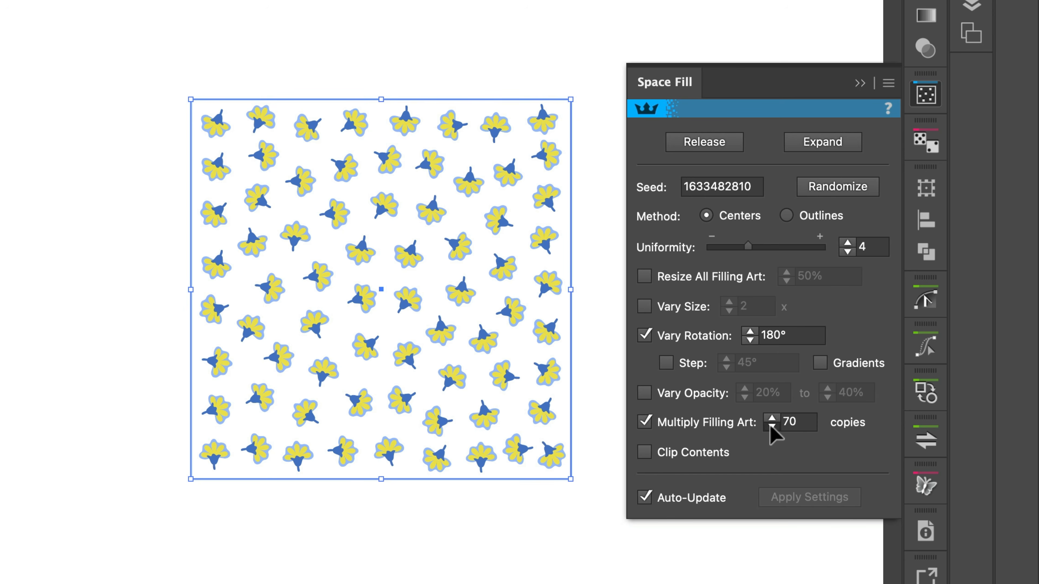
{"action": "left_click", "coordinate": [771, 426], "text": "shift"}
{"action": "left_click", "coordinate": [771, 426], "text": "shift"}
{"action": "left_click", "coordinate": [771, 426], "text": "shift"}
{"action": "left_click", "coordinate": [771, 426], "text": "shift"}
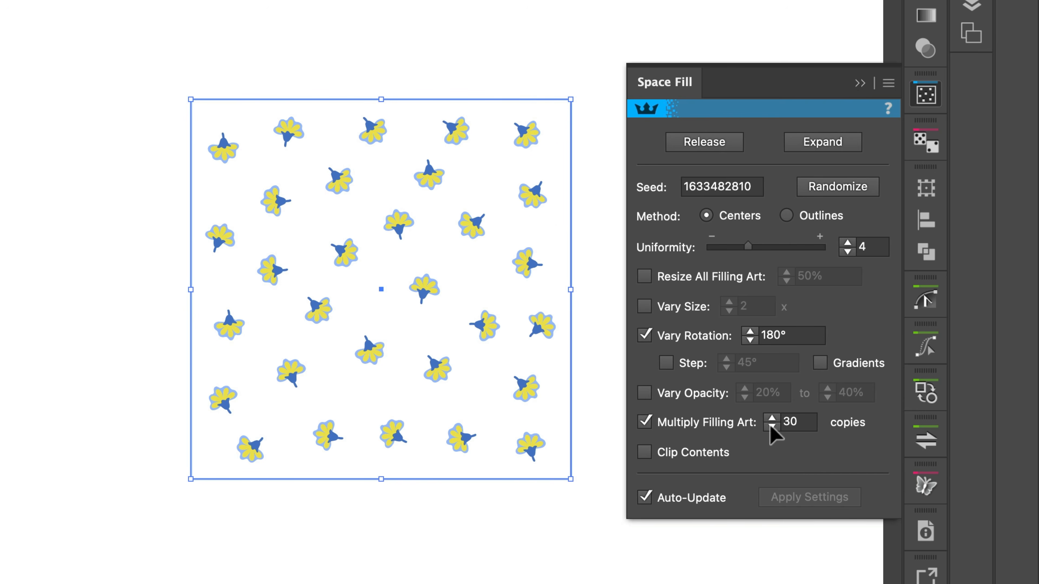
{"action": "left_click", "coordinate": [771, 418]}
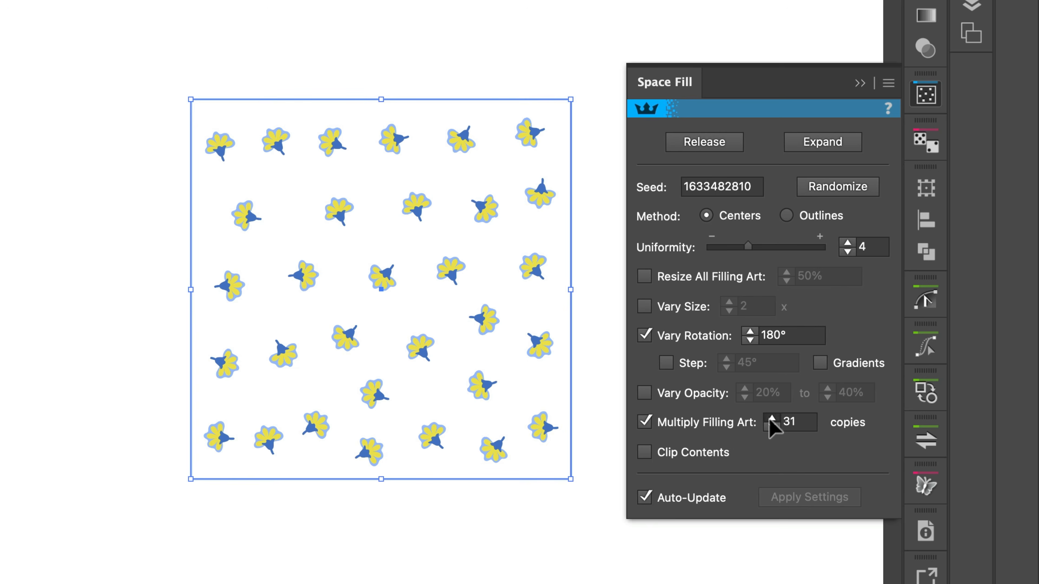
{"action": "left_click", "coordinate": [771, 419]}
{"action": "left_click", "coordinate": [771, 418]}
{"action": "left_click", "coordinate": [771, 418]}
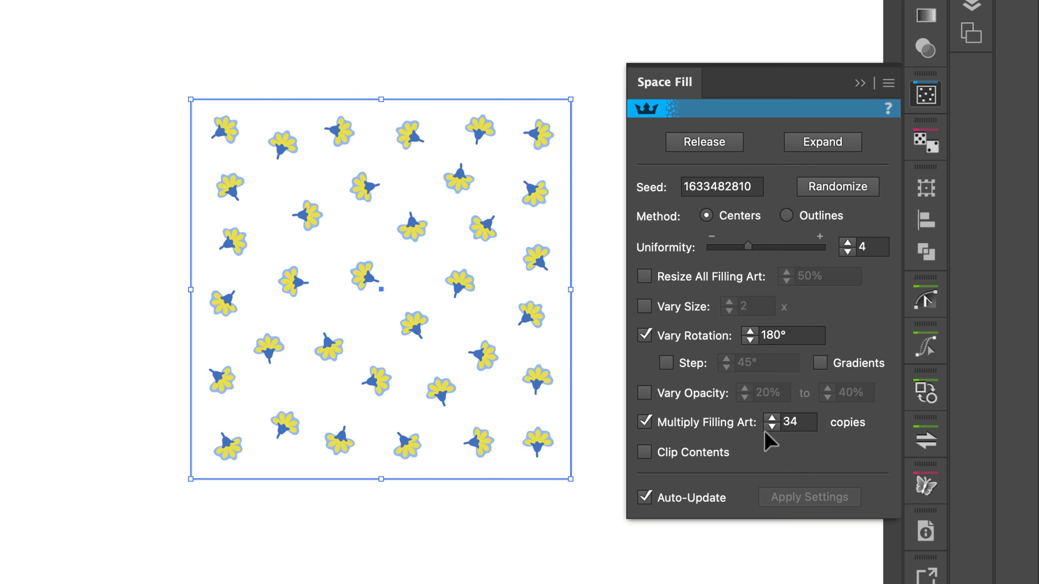
Step: Try resizing all filling art to 50% and varying its size by 2x, turning each option off again
{"action": "left_click", "coordinate": [644, 276]}
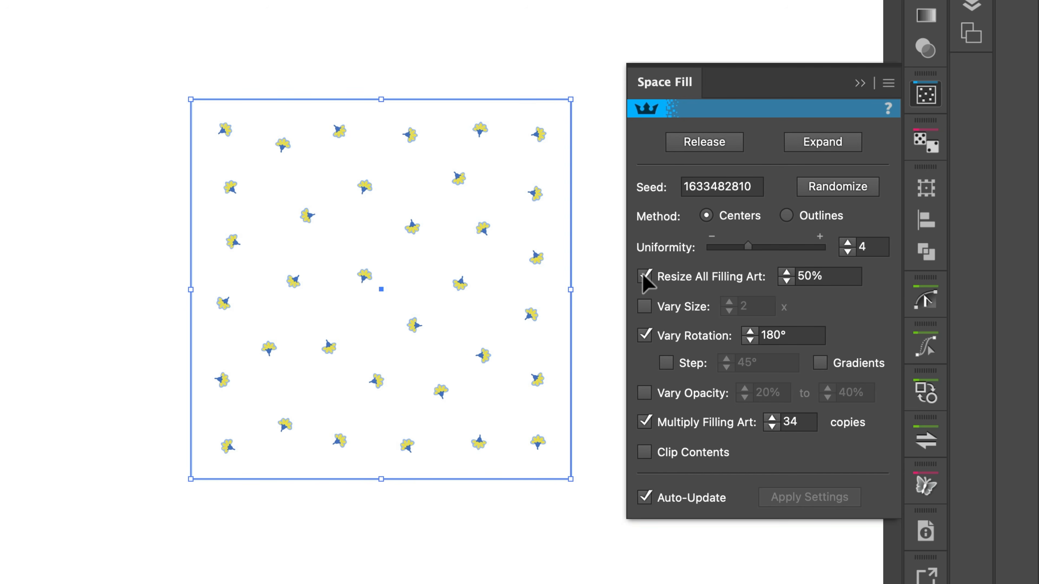
{"action": "left_click", "coordinate": [644, 276]}
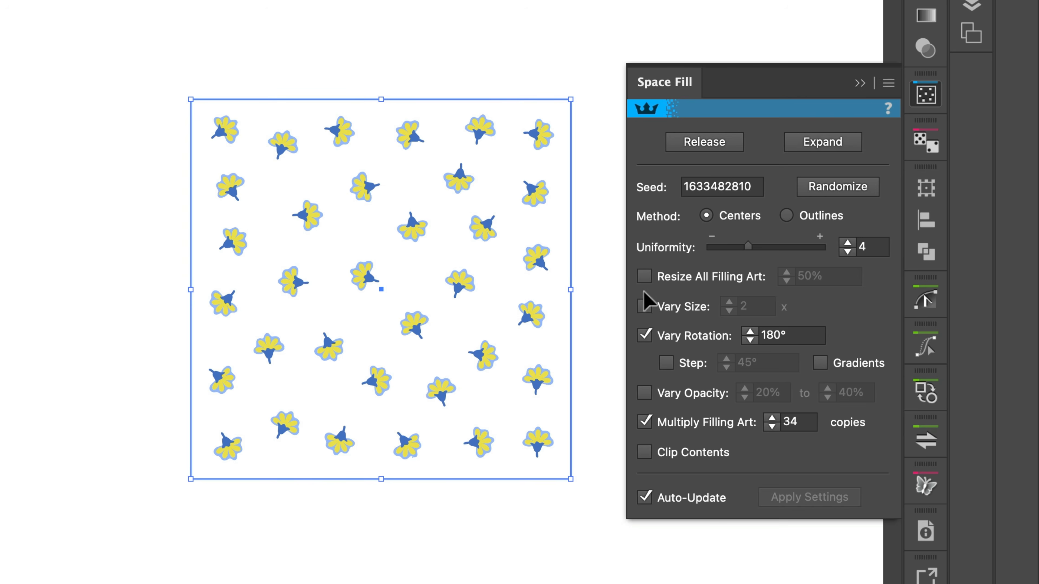
{"action": "left_click", "coordinate": [645, 306]}
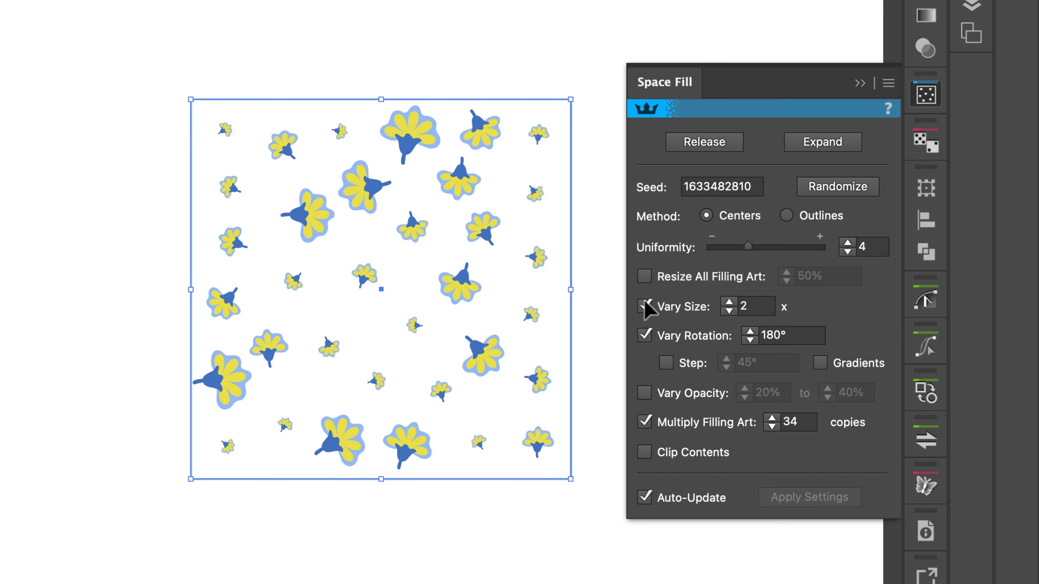
{"action": "left_click", "coordinate": [649, 308]}
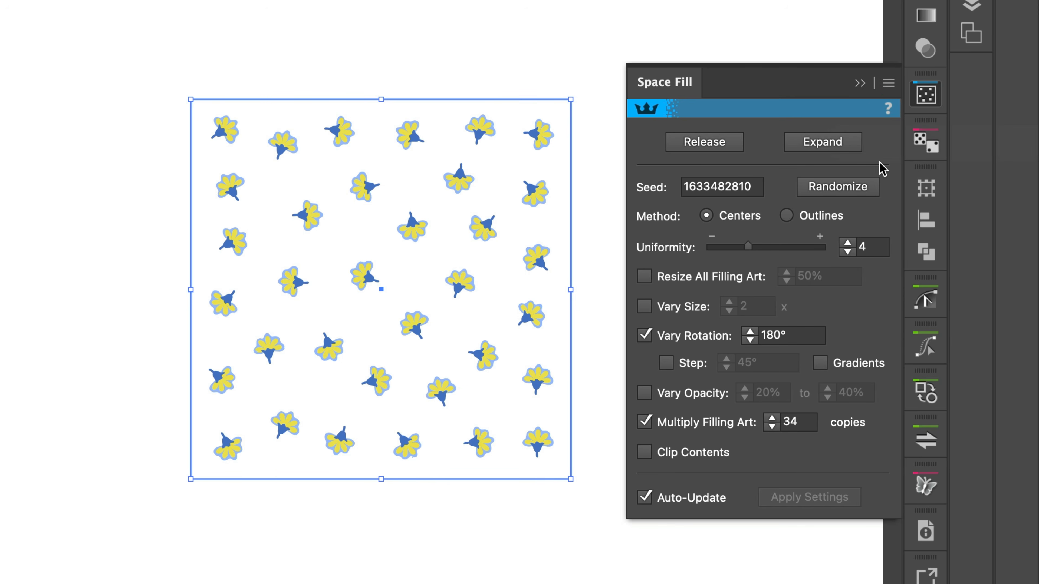
Step: Randomize the flower arrangement twice and place a duplicate of the filled square above and to the right of the original
{"action": "left_click", "coordinate": [862, 193]}
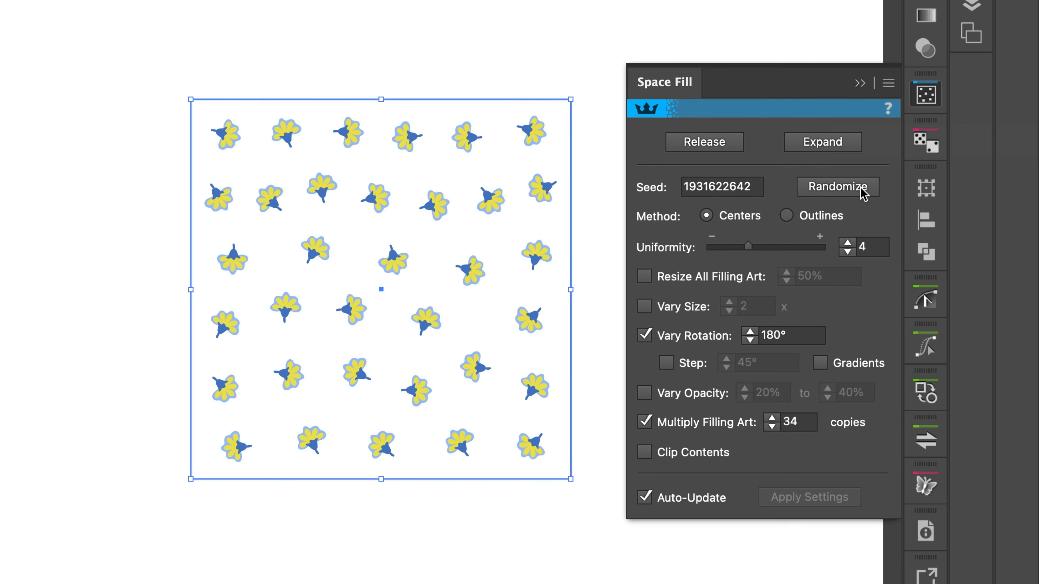
{"action": "left_click", "coordinate": [862, 192]}
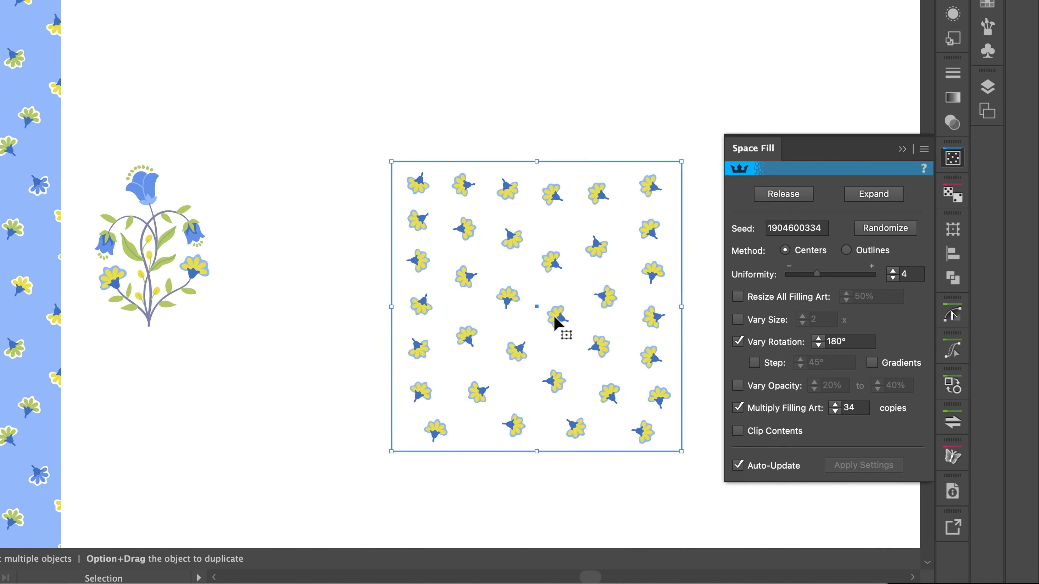
{"action": "left_click_drag", "start_coordinate": [556, 317], "coordinate": [633, 25]}
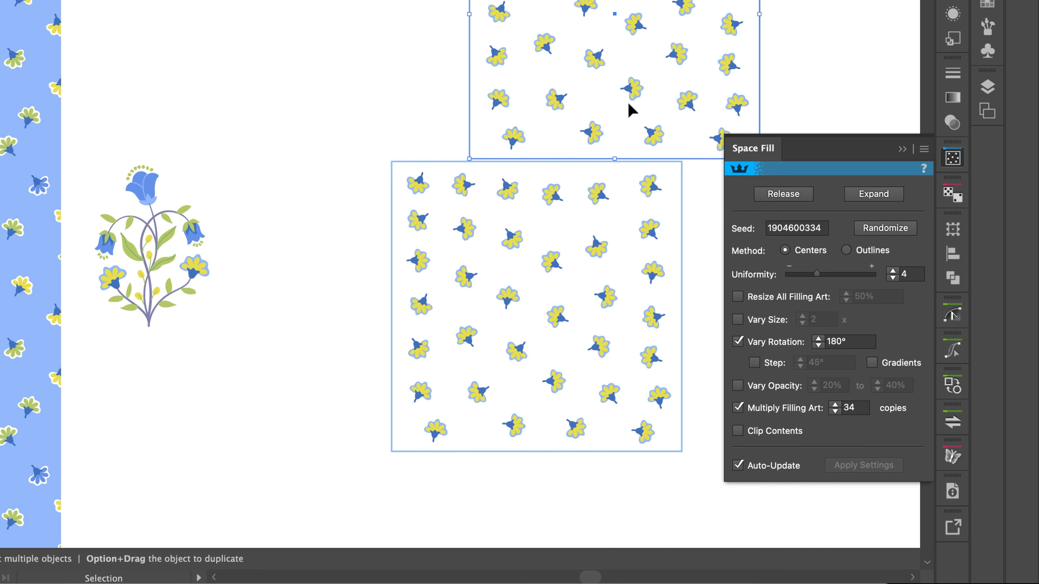
{"action": "left_click_drag", "start_coordinate": [628, 104], "coordinate": [851, 7]}
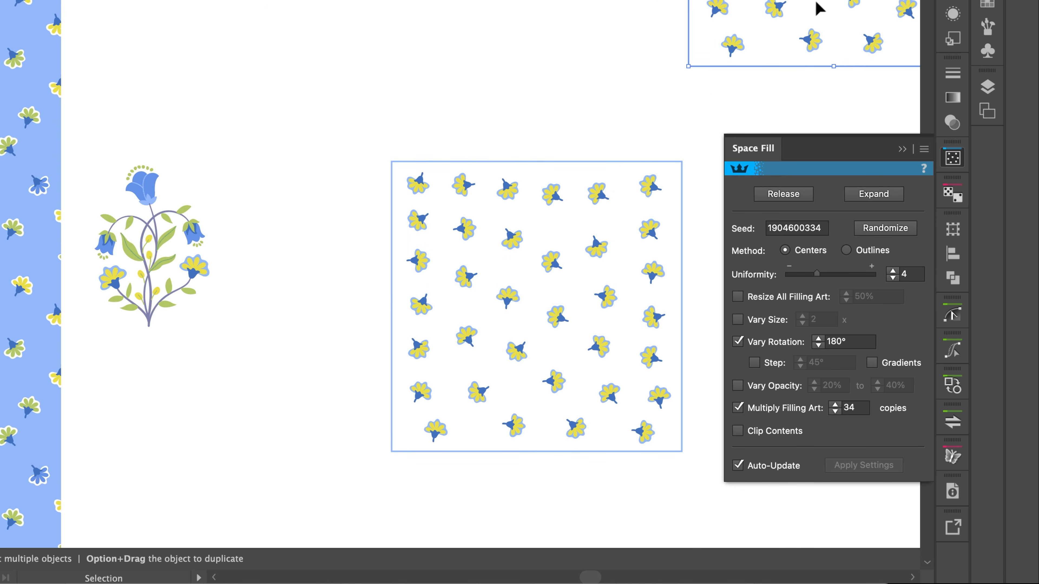
Step: Expand the original space-filled square into editable artwork, check it in outline view and deselect it
{"action": "left_click", "coordinate": [655, 223]}
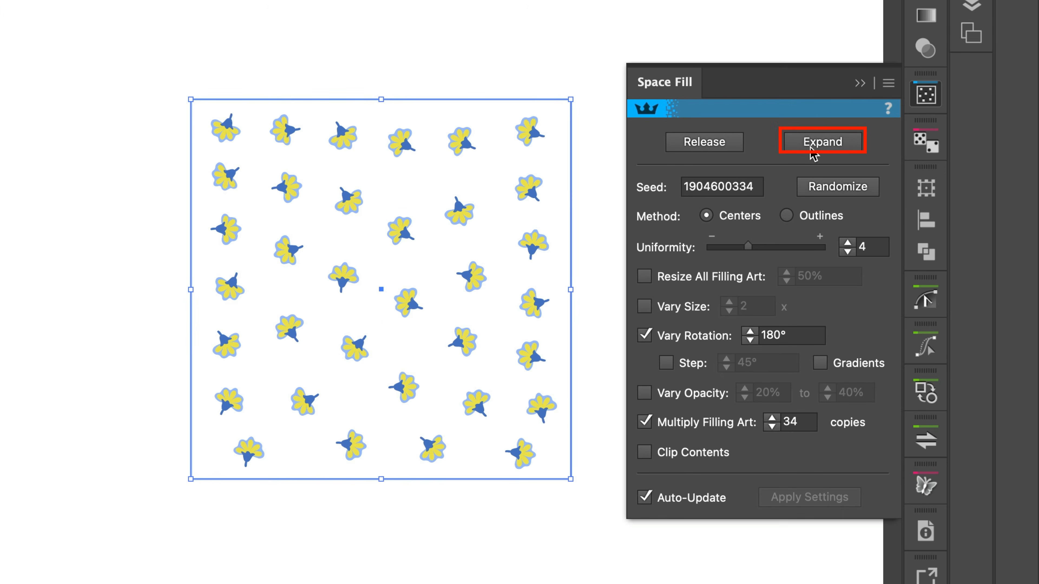
{"action": "left_click", "coordinate": [796, 142]}
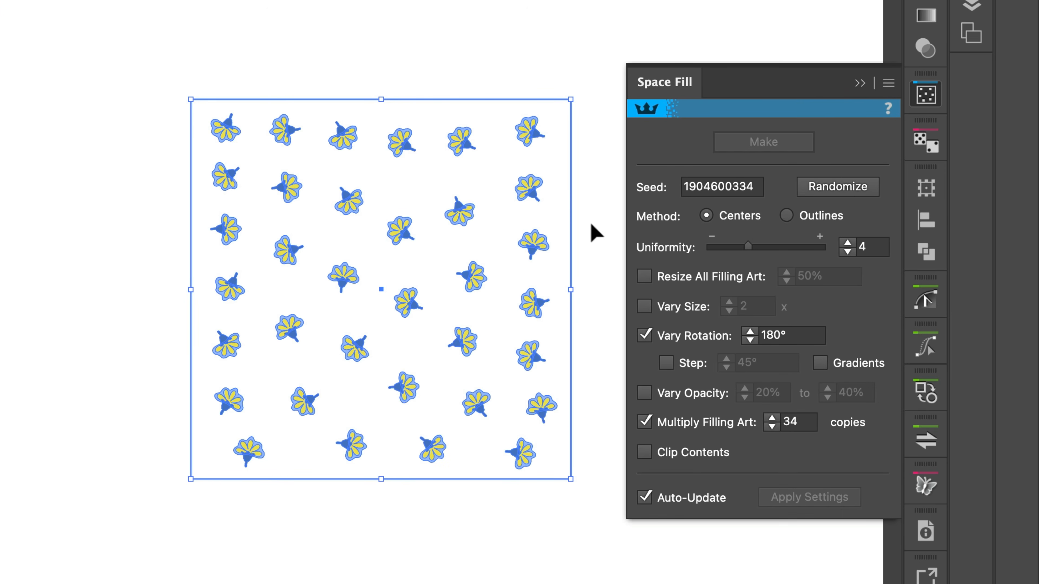
{"action": "key", "text": "super+y"}
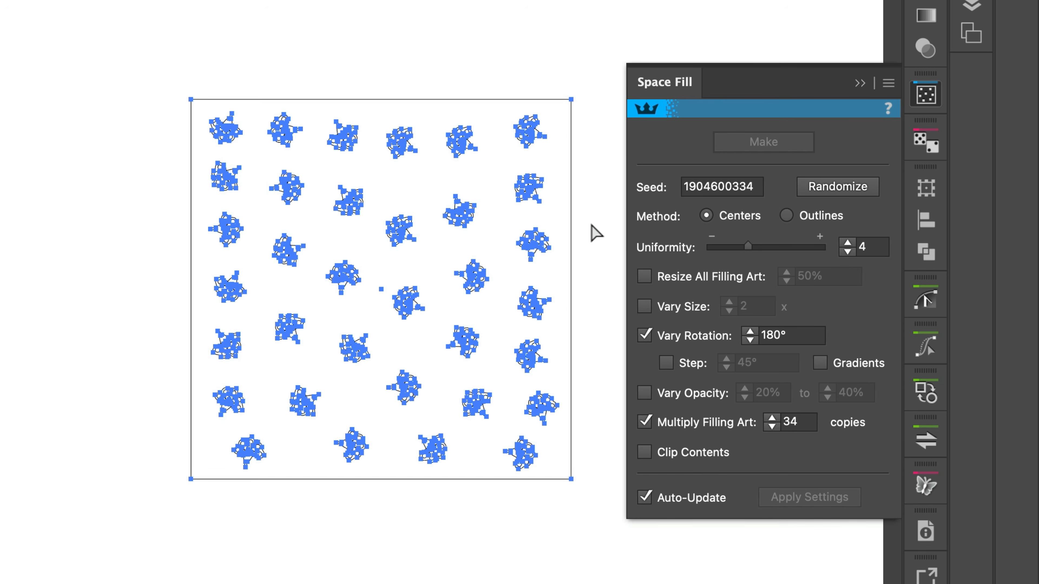
{"action": "key", "text": "super+y"}
{"action": "key", "text": "super+shift+a"}
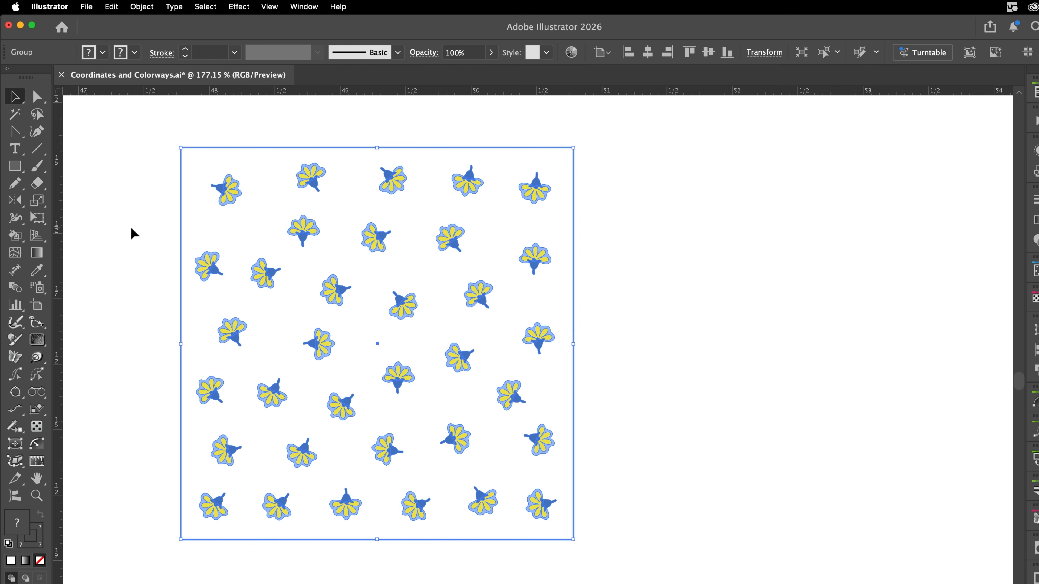
Step: Isolate the expanded group, select every light-blue flower backing with the Magic Wand, recolor them white and leave isolation mode
{"action": "double_click", "coordinate": [260, 277]}
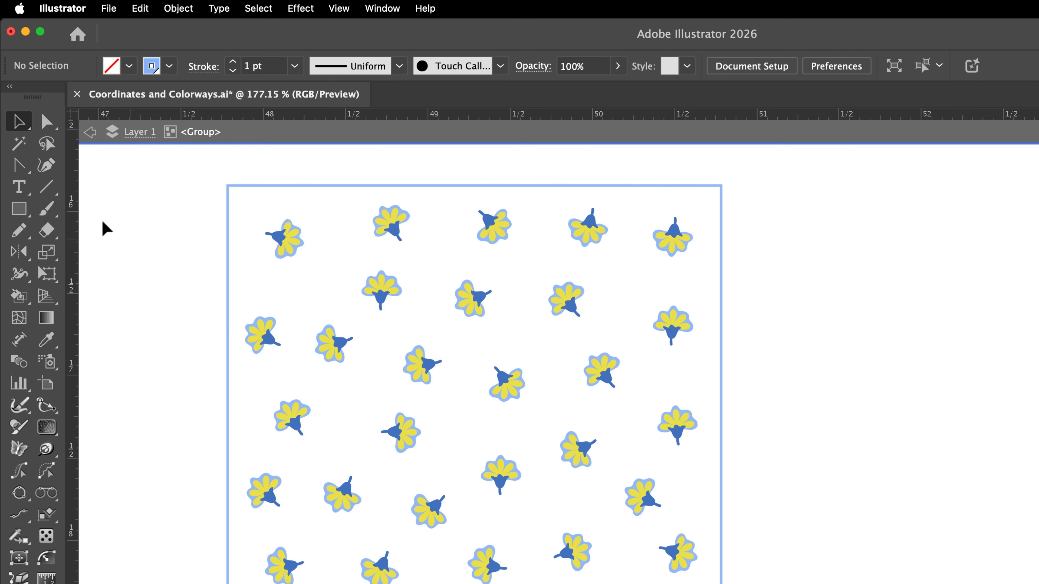
{"action": "left_click", "coordinate": [19, 148]}
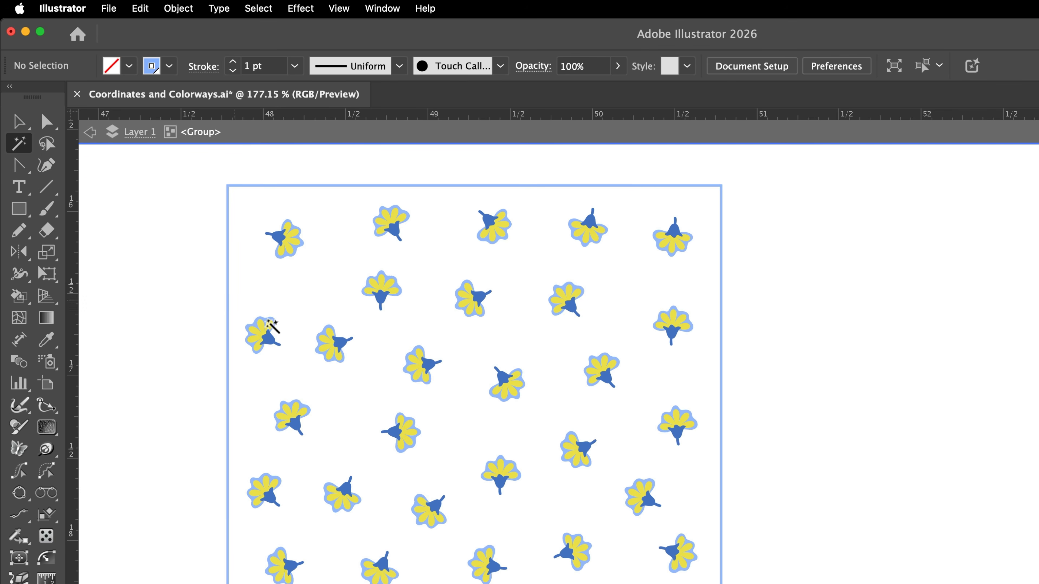
{"action": "left_click_drag", "start_coordinate": [337, 354], "coordinate": [485, 320]}
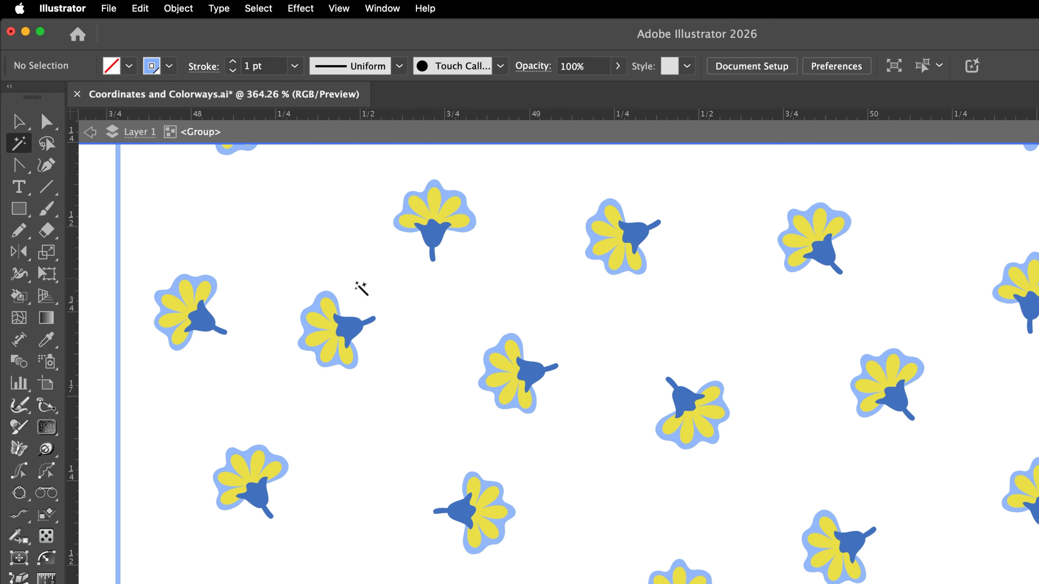
{"action": "left_click", "coordinate": [316, 304]}
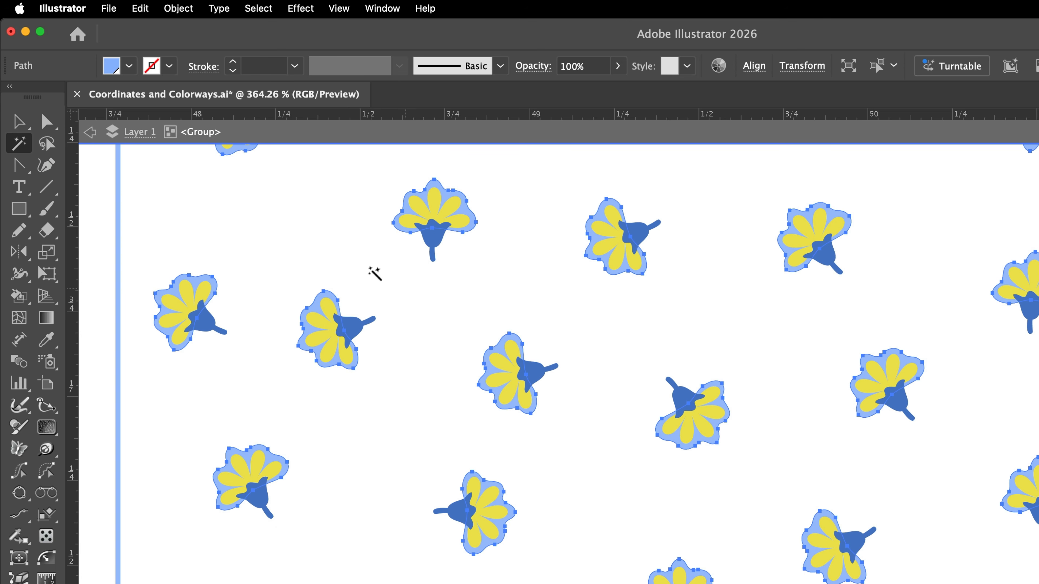
{"action": "left_click", "coordinate": [130, 67]}
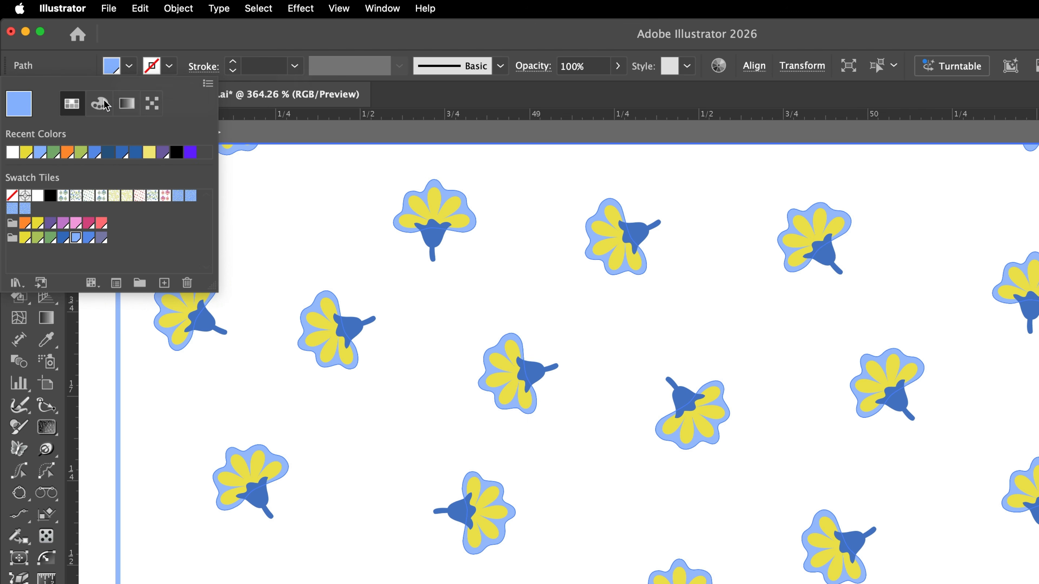
{"action": "left_click", "coordinate": [37, 196]}
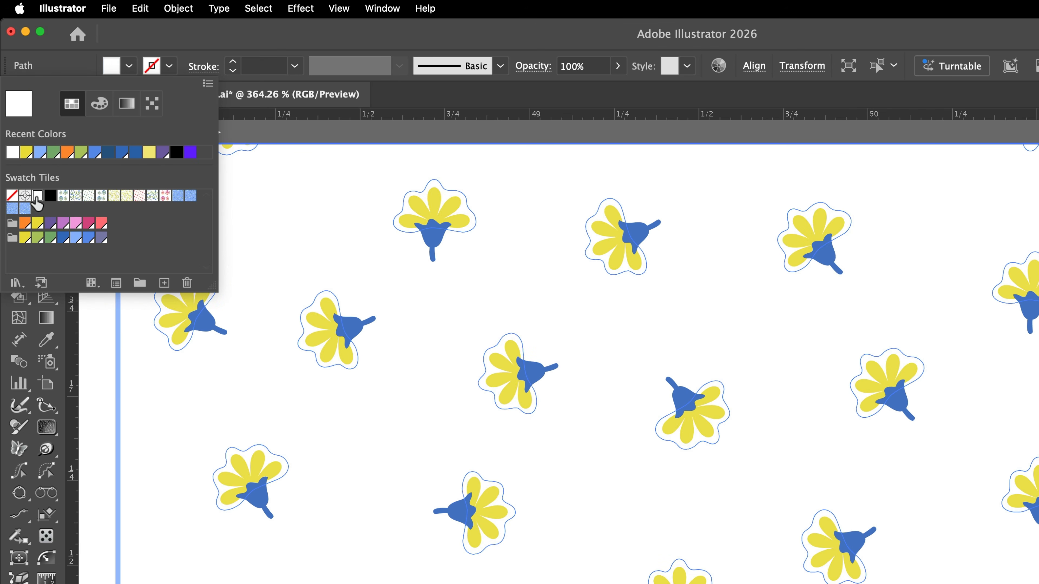
{"action": "left_click_drag", "start_coordinate": [839, 282], "coordinate": [691, 348]}
{"action": "left_click_drag", "start_coordinate": [703, 345], "coordinate": [424, 397]}
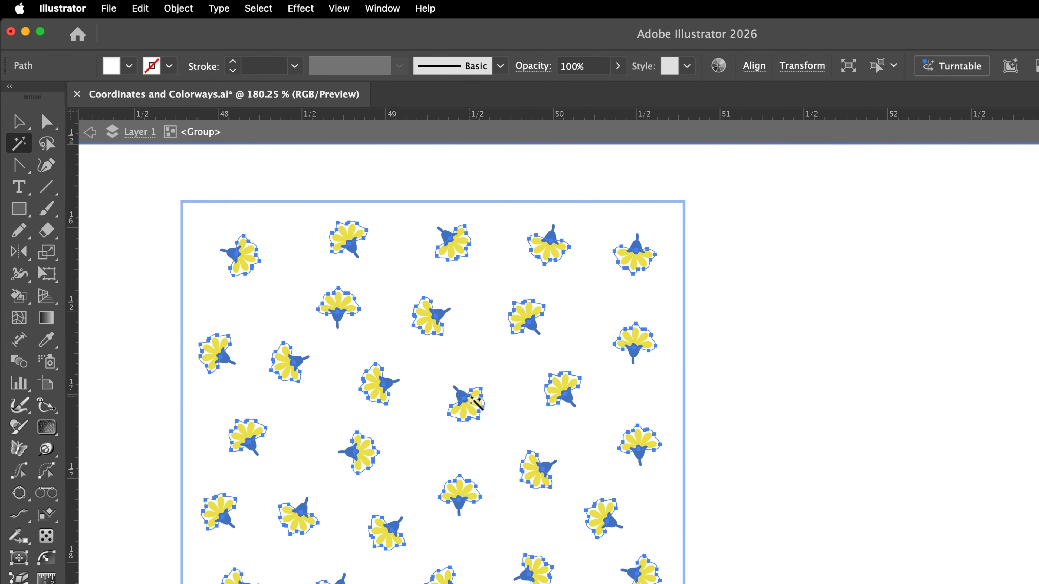
{"action": "key", "text": "v"}
{"action": "double_click", "coordinate": [760, 332]}
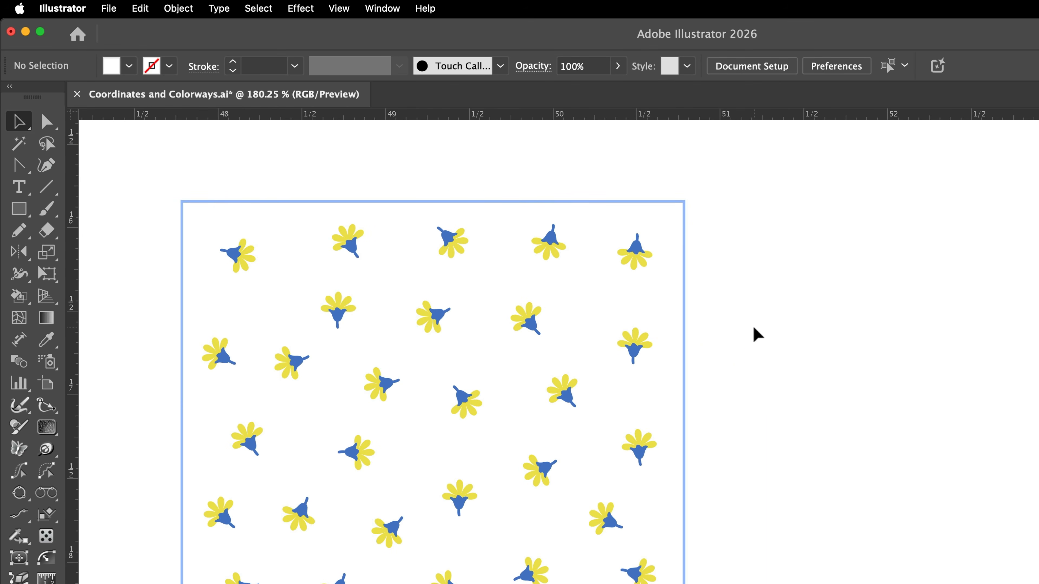
Step: Select the square around the flowers with Direct Selection, swap its light-blue stroke to the fill, and deselect it
{"action": "key", "text": "a"}
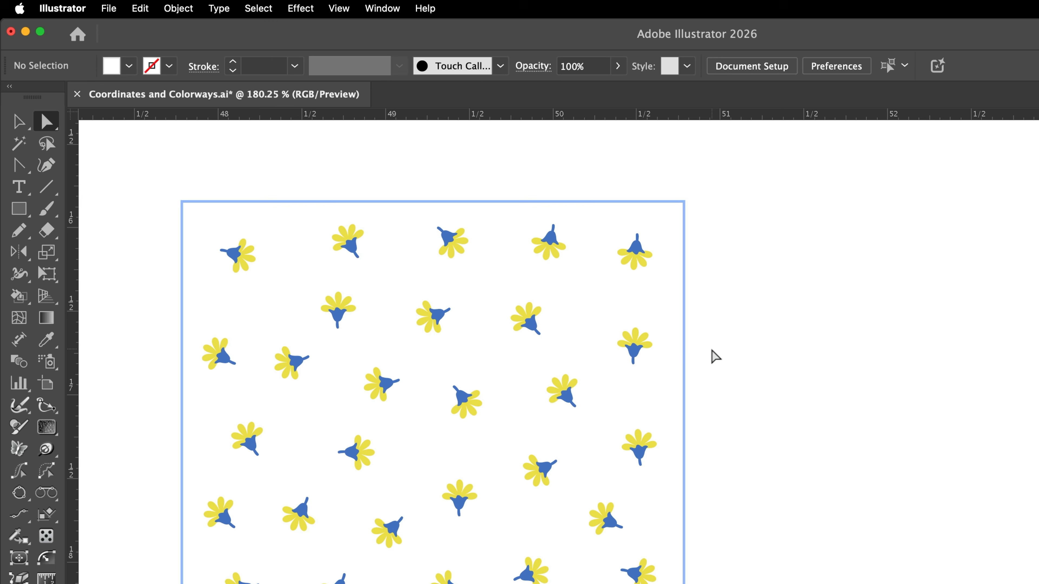
{"action": "left_click_drag", "start_coordinate": [711, 349], "coordinate": [673, 383]}
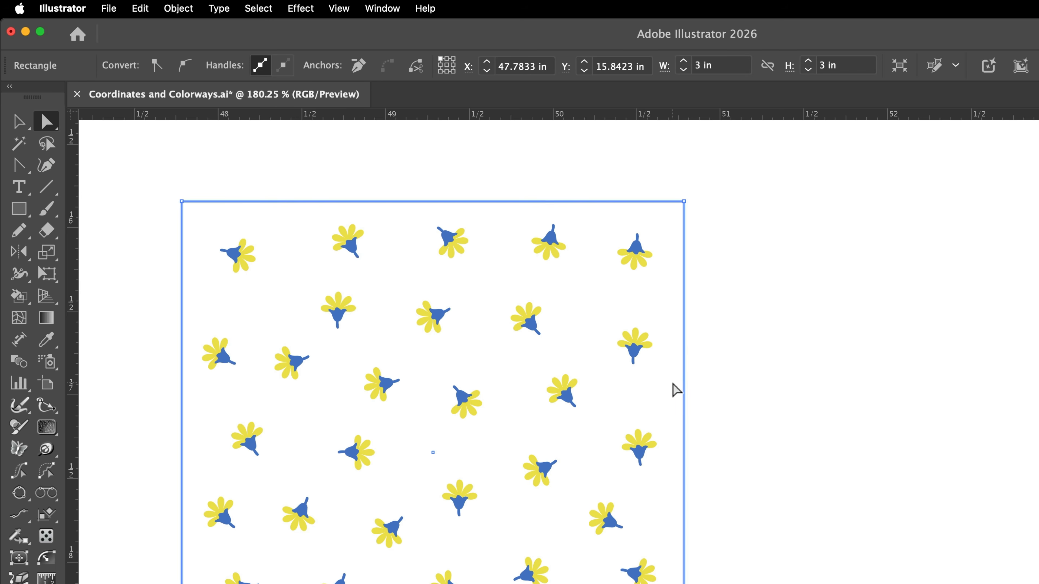
{"action": "key", "text": "shift+x"}
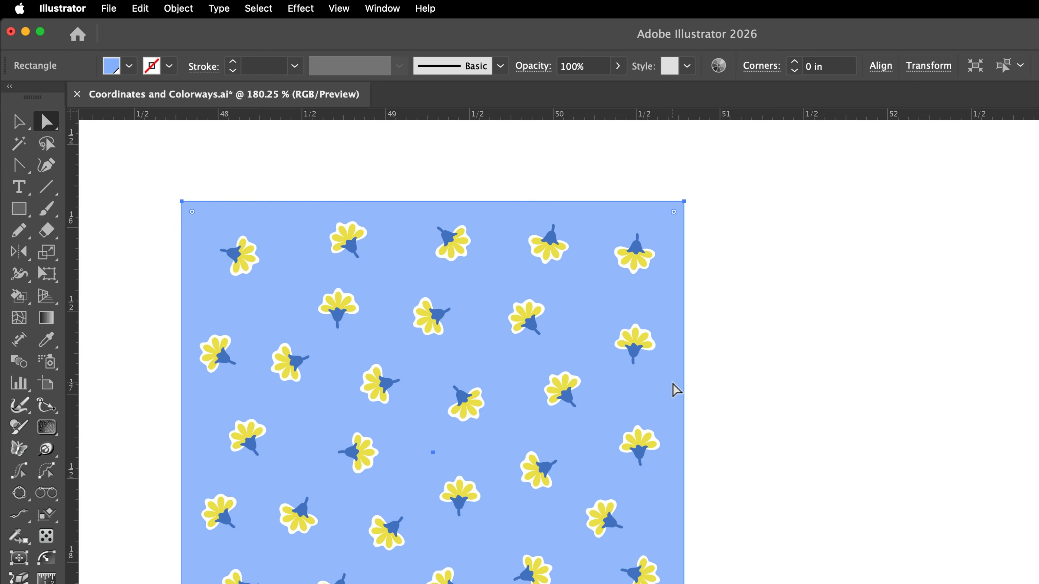
{"action": "left_click", "coordinate": [719, 338]}
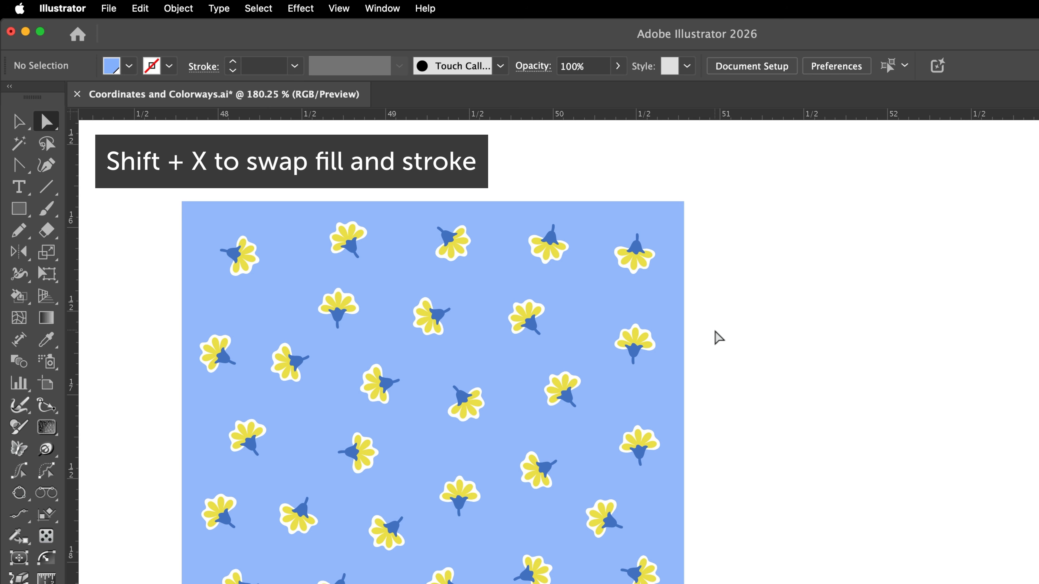
Step: Make a new pattern from the blue square and flower group, and check the repeat with the tile edge temporarily hidden
{"action": "key", "text": "v"}
{"action": "left_click", "coordinate": [251, 225]}
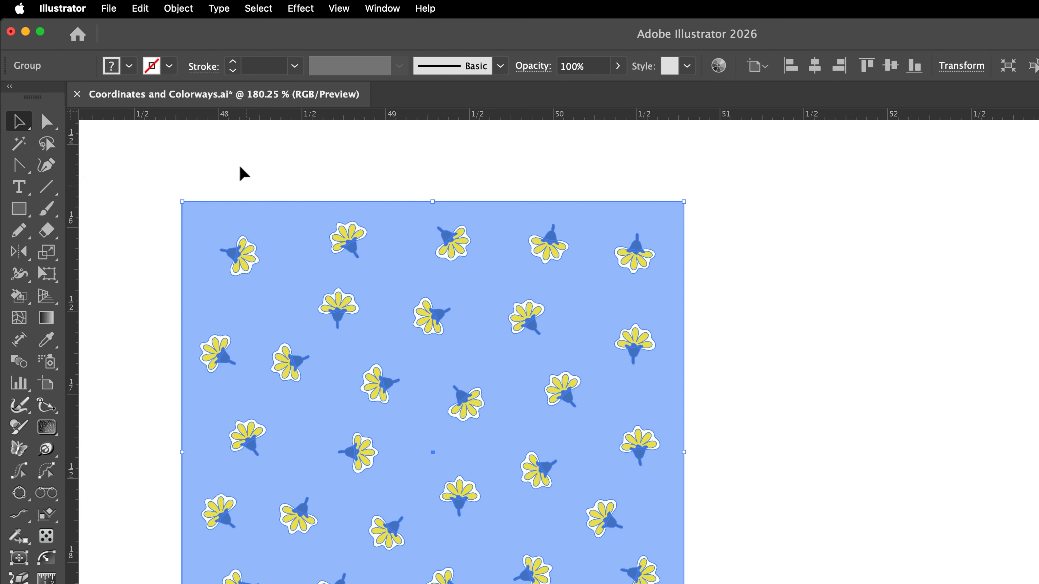
{"action": "left_click", "coordinate": [179, 8]}
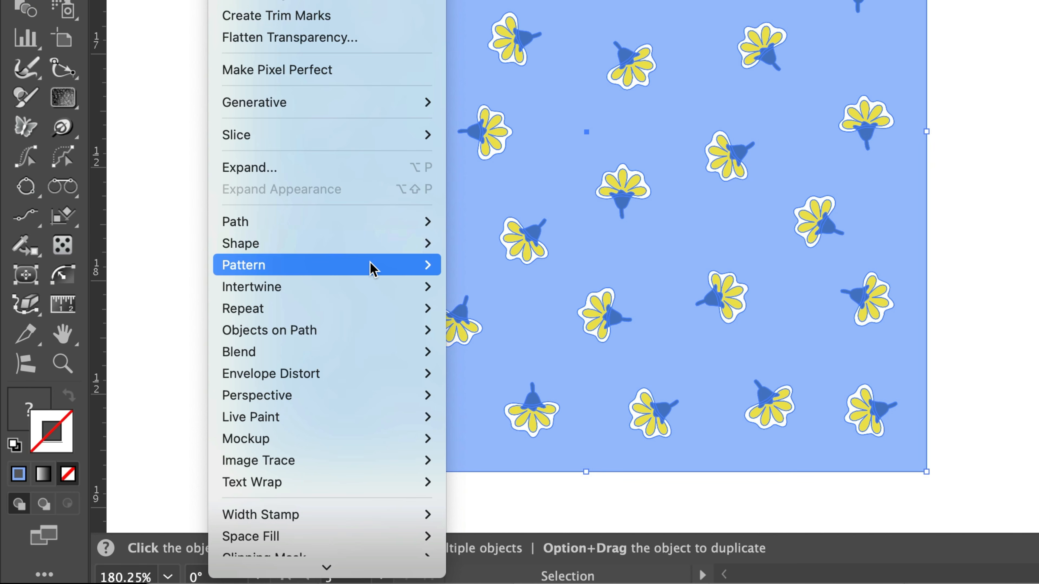
{"action": "mouse_move", "coordinate": [371, 269]}
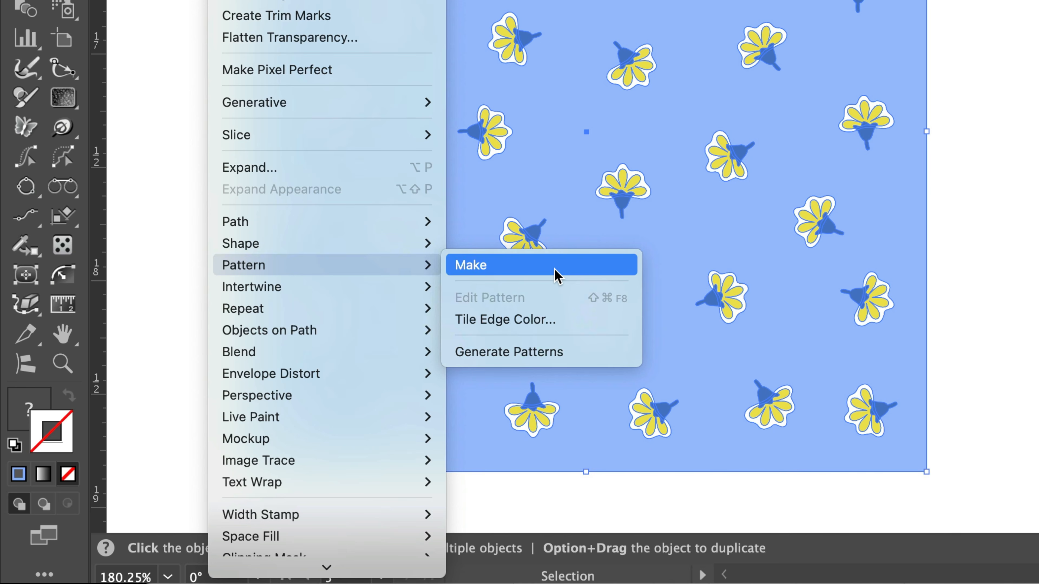
{"action": "left_click", "coordinate": [556, 276]}
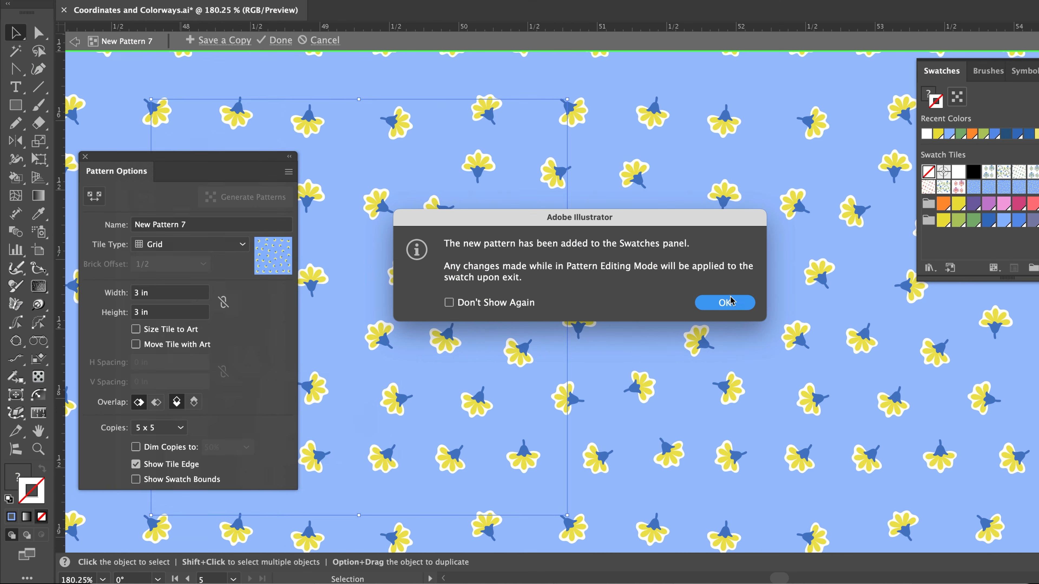
{"action": "left_click", "coordinate": [729, 303]}
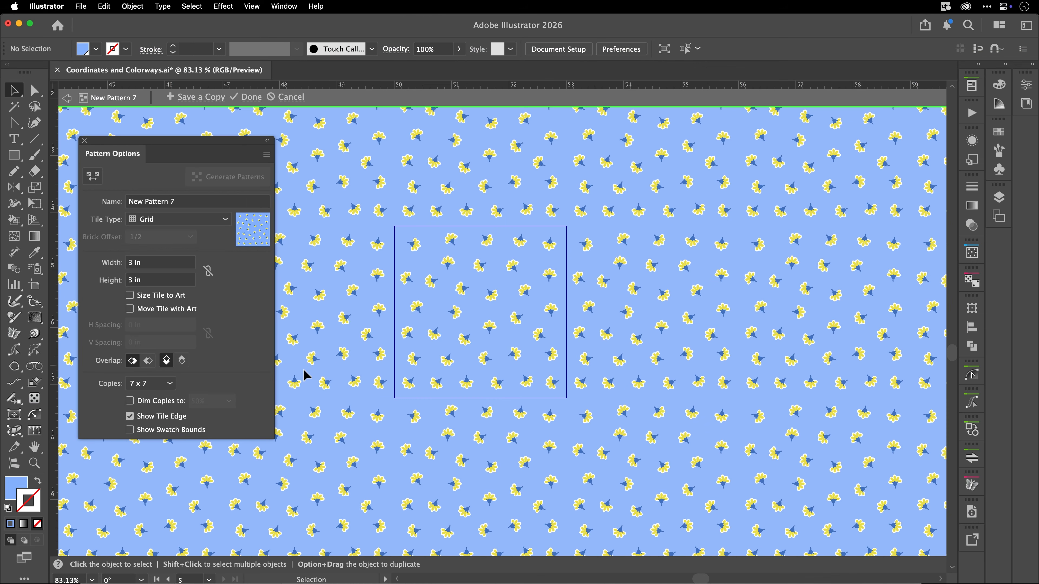
{"action": "left_click", "coordinate": [129, 416]}
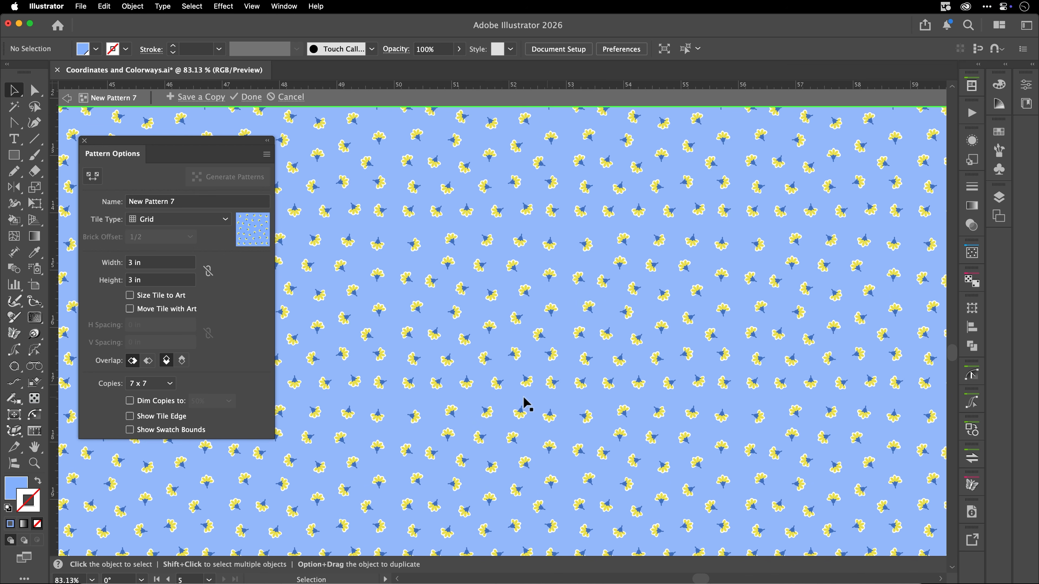
{"action": "left_click", "coordinate": [130, 418]}
Step: Spread all the flowers slightly outward from the tile's center with the Inflate Deflate Tool, and deselect them
{"action": "left_click", "coordinate": [460, 342]}
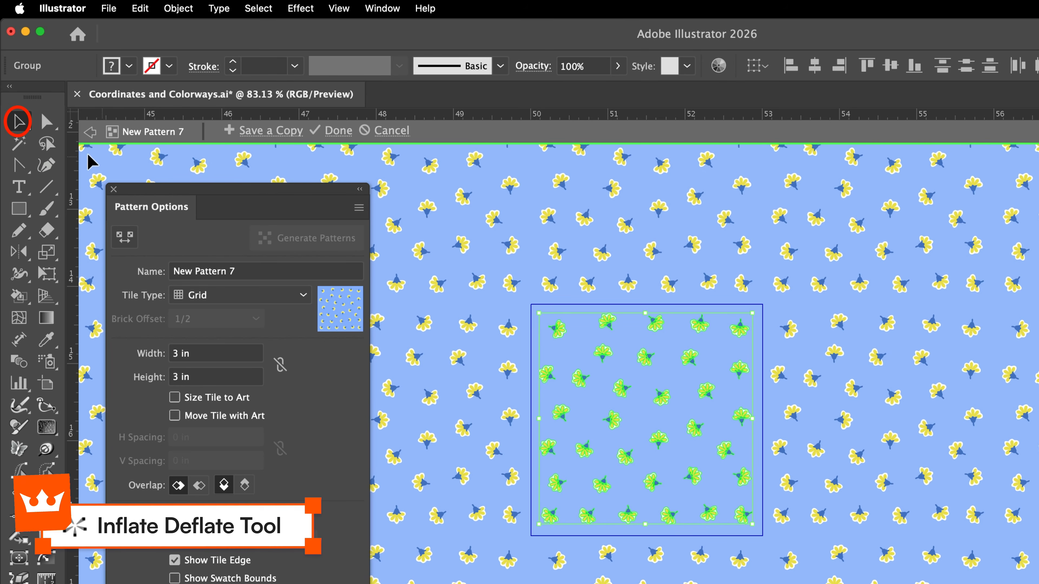
{"action": "left_click", "coordinate": [27, 124]}
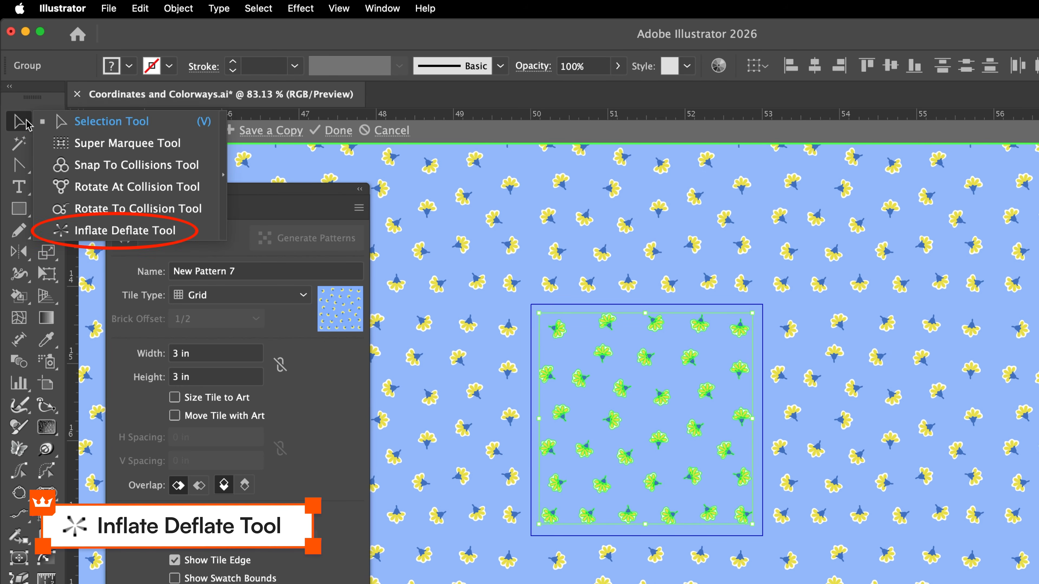
{"action": "left_click", "coordinate": [190, 238]}
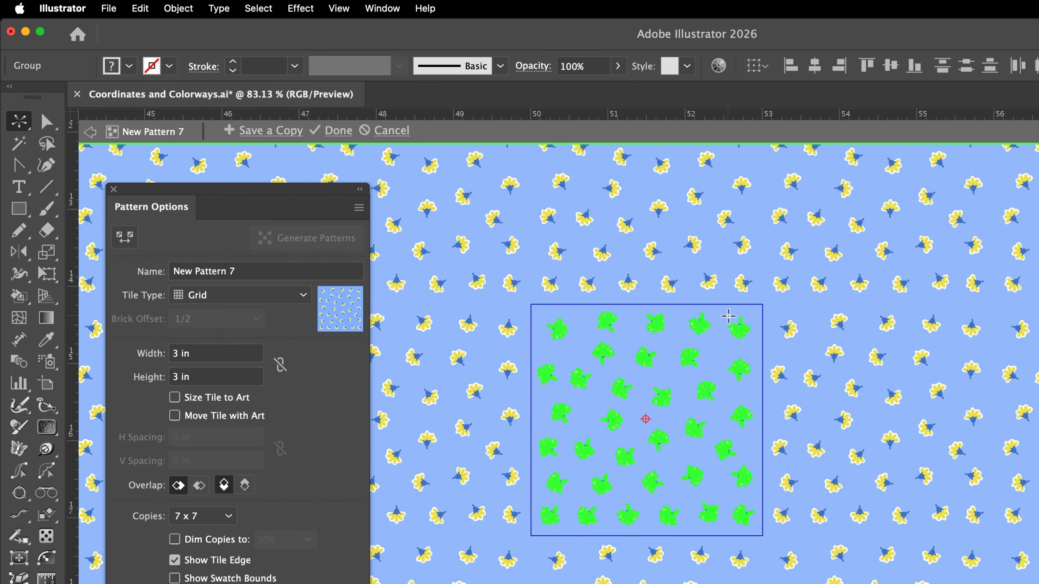
{"action": "left_click_drag", "start_coordinate": [729, 317], "coordinate": [735, 318]}
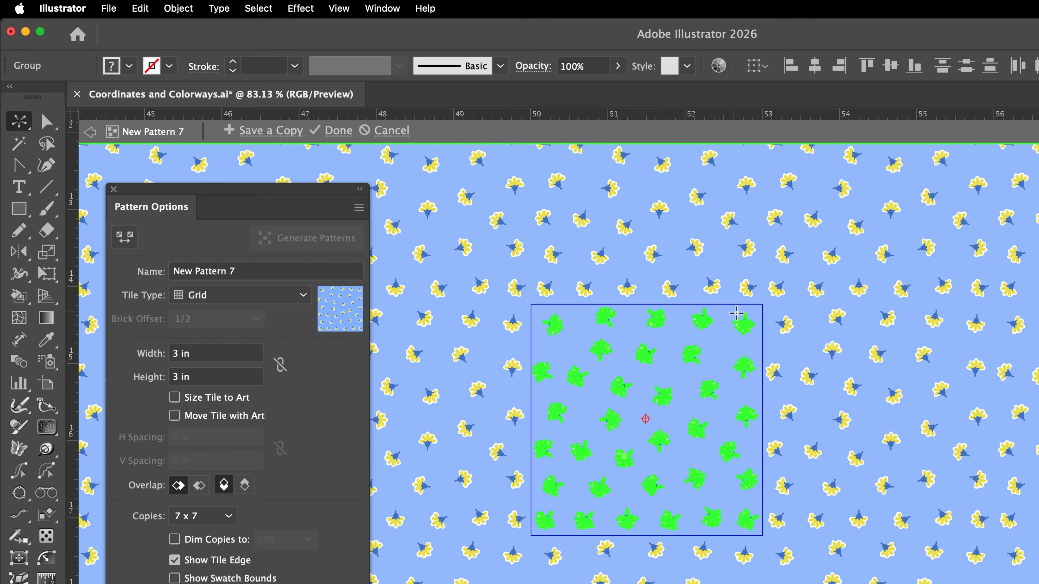
{"action": "key", "text": "v"}
{"action": "left_click", "coordinate": [807, 362]}
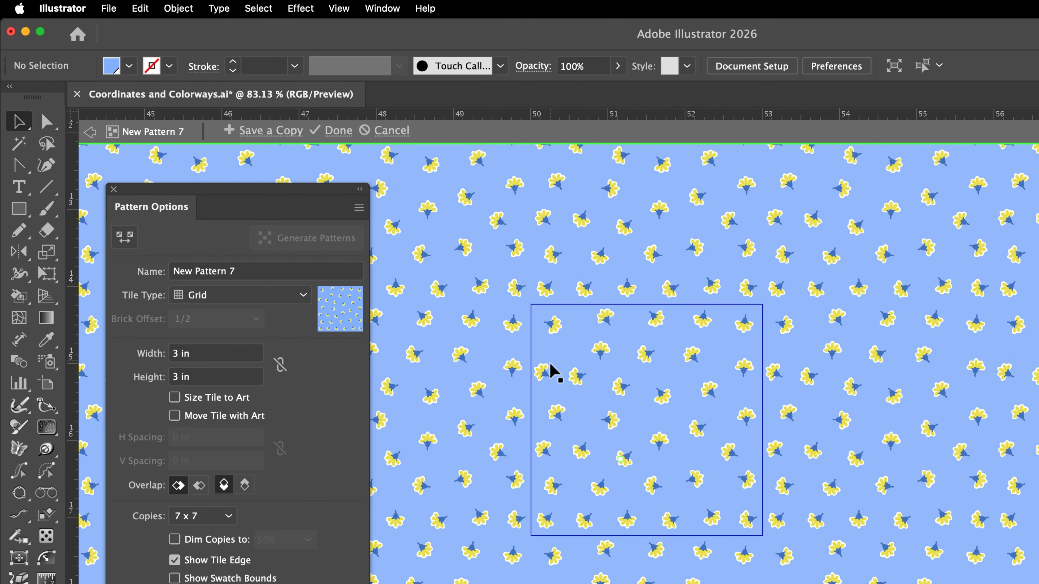
Step: Nudge individual flowers near the tile's edges to even out the spacing, checking the repeat without the tile edge before showing it again
{"action": "left_click_drag", "start_coordinate": [550, 365], "coordinate": [551, 352]}
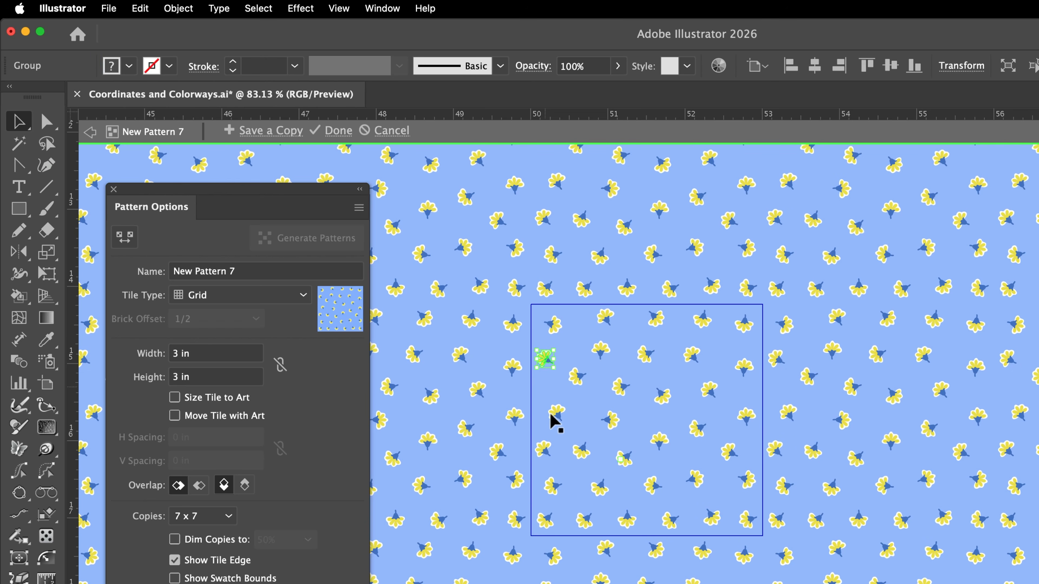
{"action": "left_click_drag", "start_coordinate": [542, 455], "coordinate": [539, 448]}
{"action": "left_click_drag", "start_coordinate": [537, 452], "coordinate": [587, 527]}
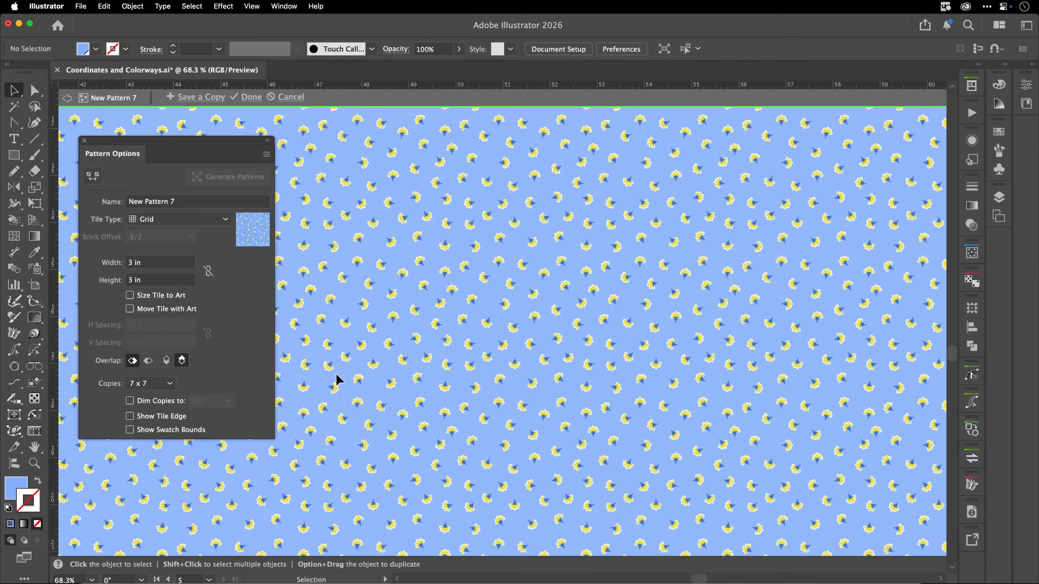
{"action": "left_click", "coordinate": [130, 416]}
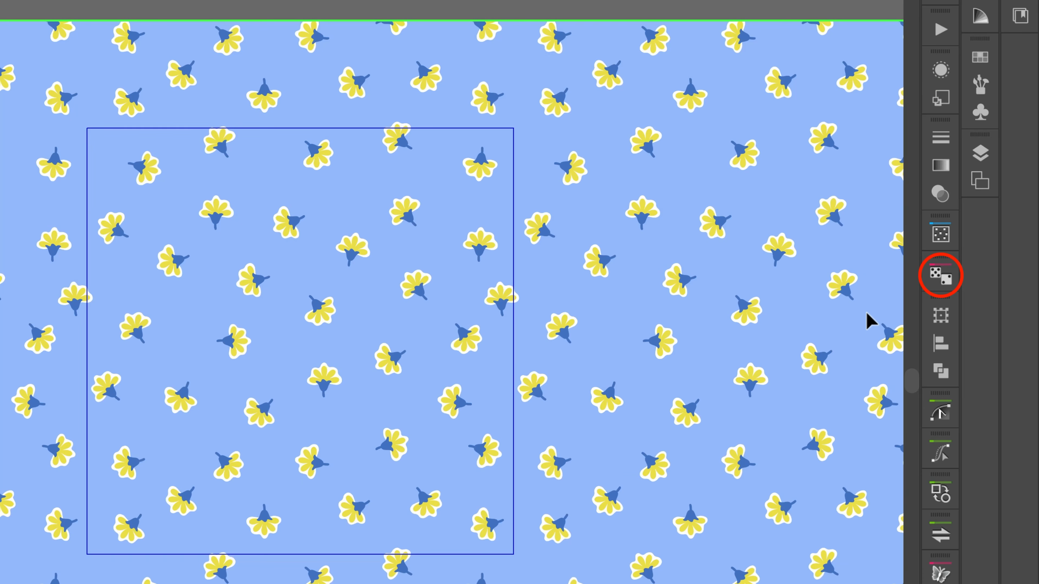
Step: Set Randomino to Color from List and add the Sulfur Yellow, Light Apple Green and Cornflower swatches to the list
{"action": "left_click", "coordinate": [938, 281]}
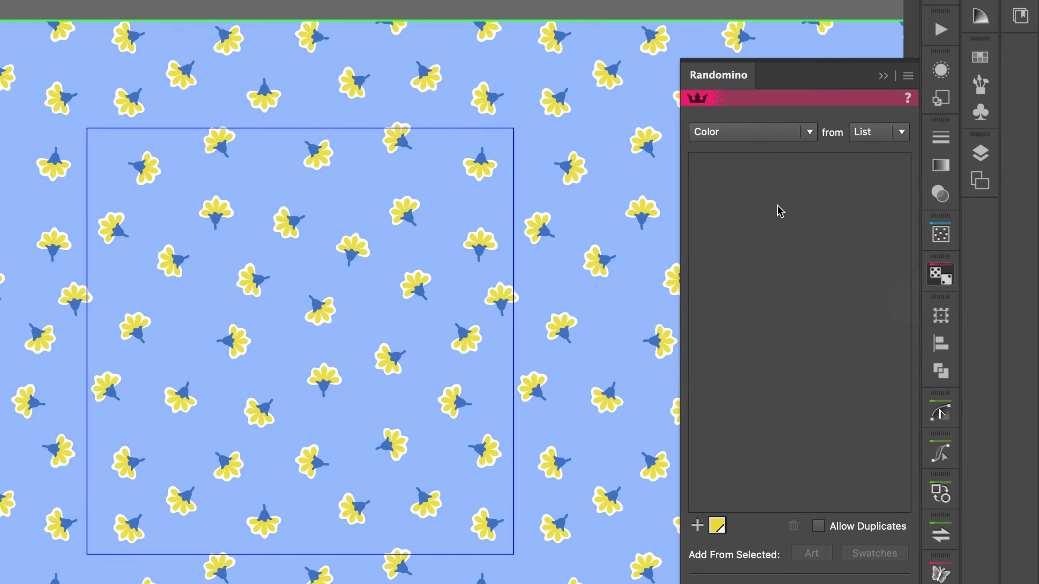
{"action": "left_click", "coordinate": [811, 134]}
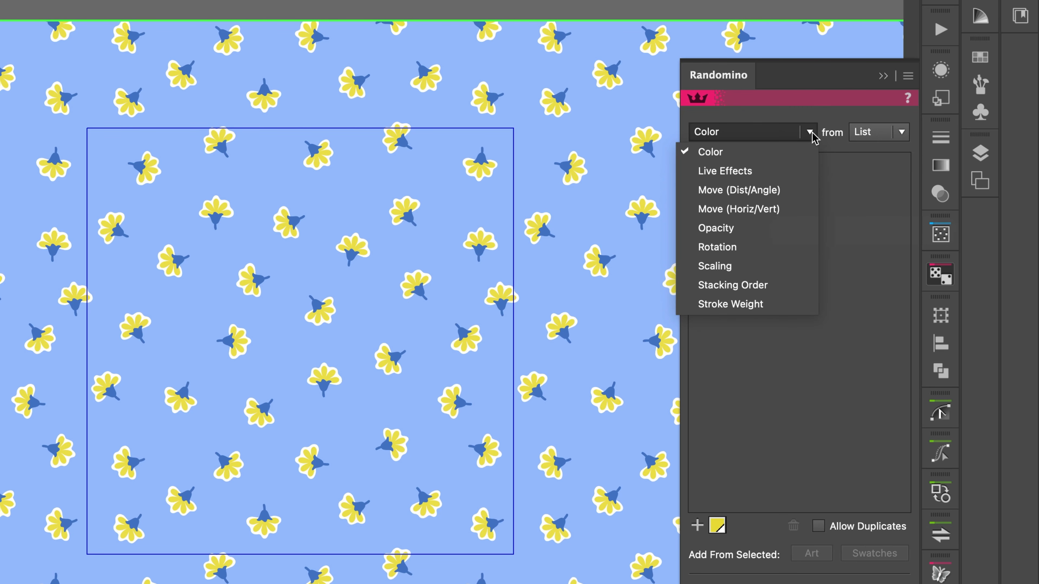
{"action": "left_click", "coordinate": [811, 125]}
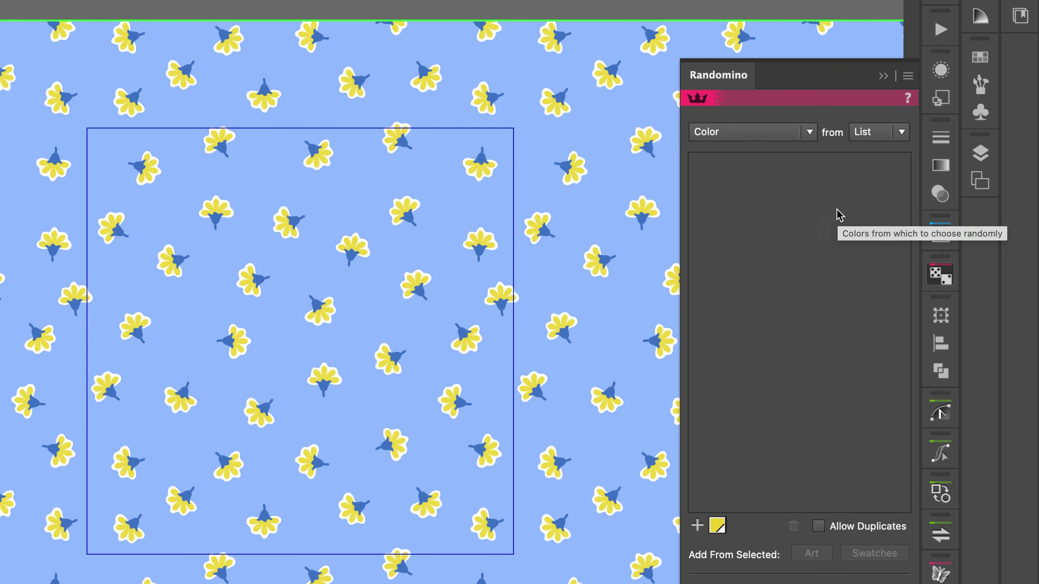
{"action": "left_click", "coordinate": [980, 57]}
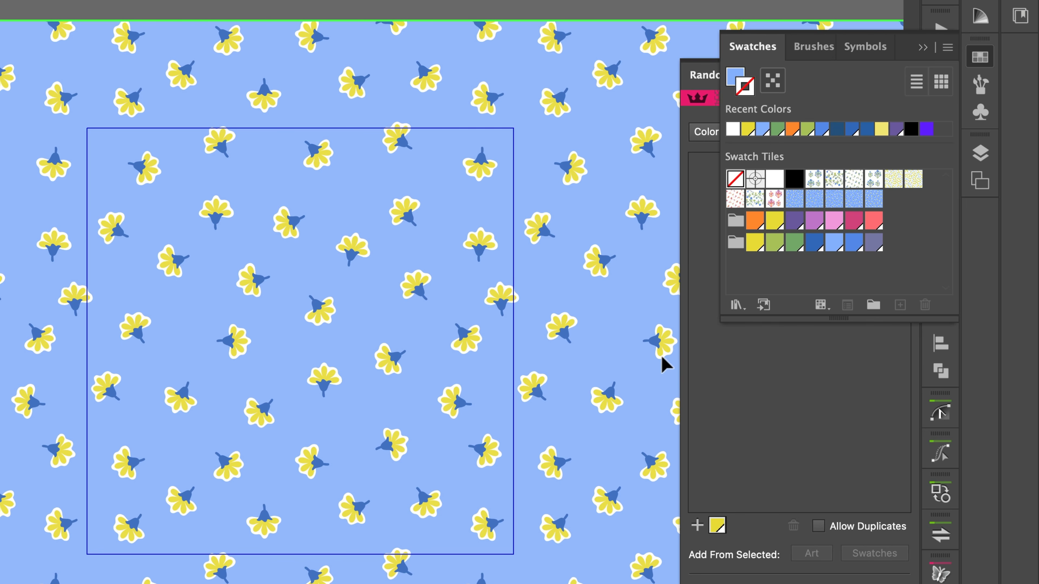
{"action": "left_click", "coordinate": [752, 248]}
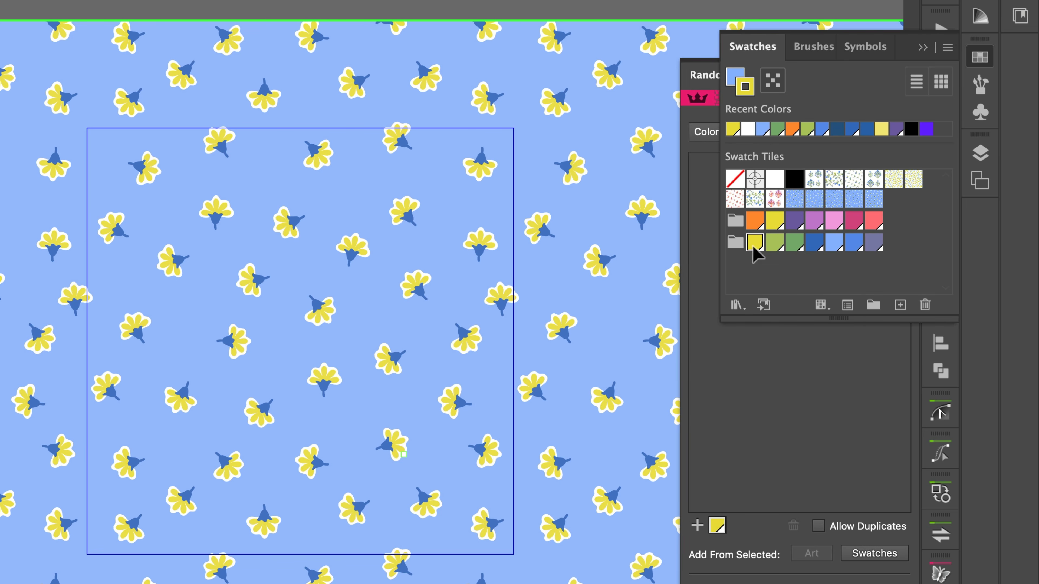
{"action": "left_click", "coordinate": [774, 247], "text": "shift"}
{"action": "left_click", "coordinate": [853, 245], "text": "super"}
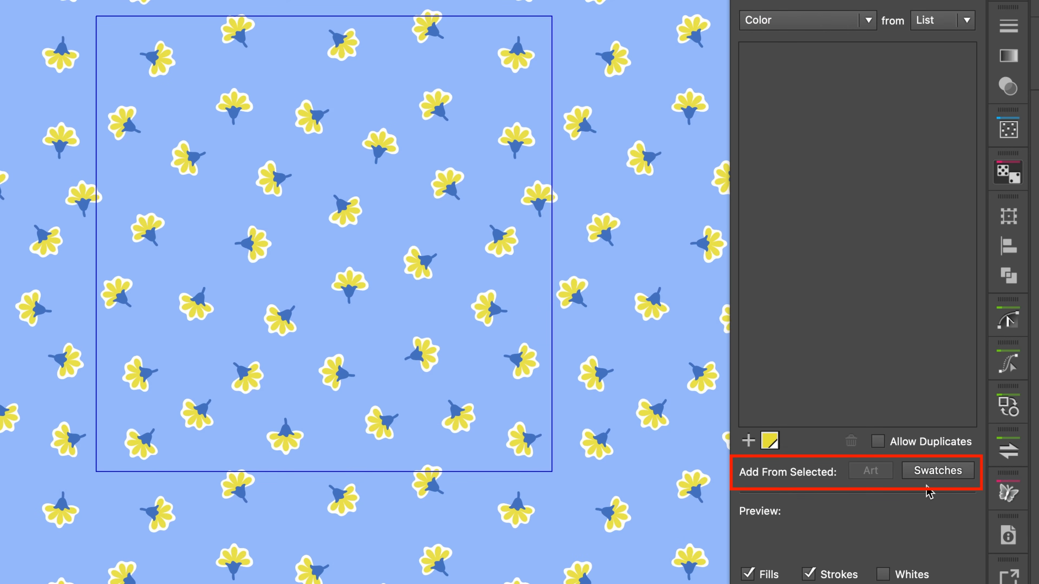
{"action": "left_click", "coordinate": [942, 482]}
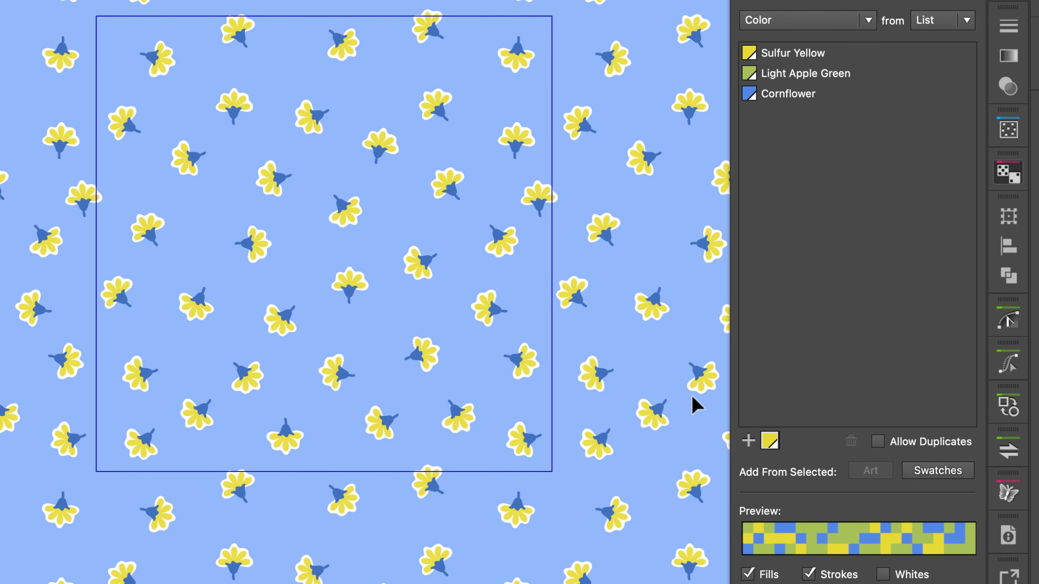
Step: Select all yellow petals with the Magic Wand, randomize their colors from the list, and hide the selection edges
{"action": "key", "text": "y"}
{"action": "left_click", "coordinate": [440, 174]}
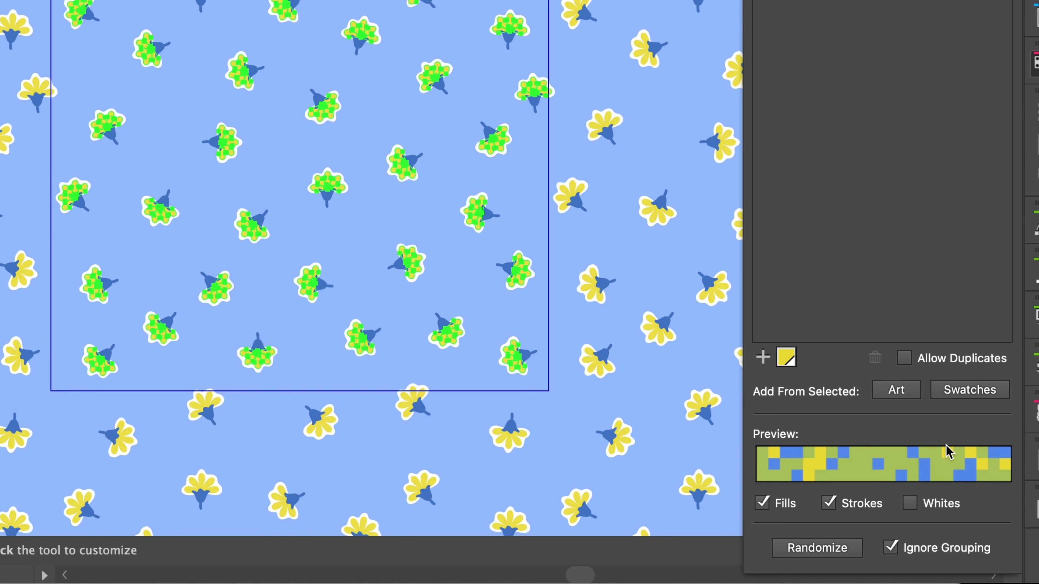
{"action": "left_click", "coordinate": [830, 550]}
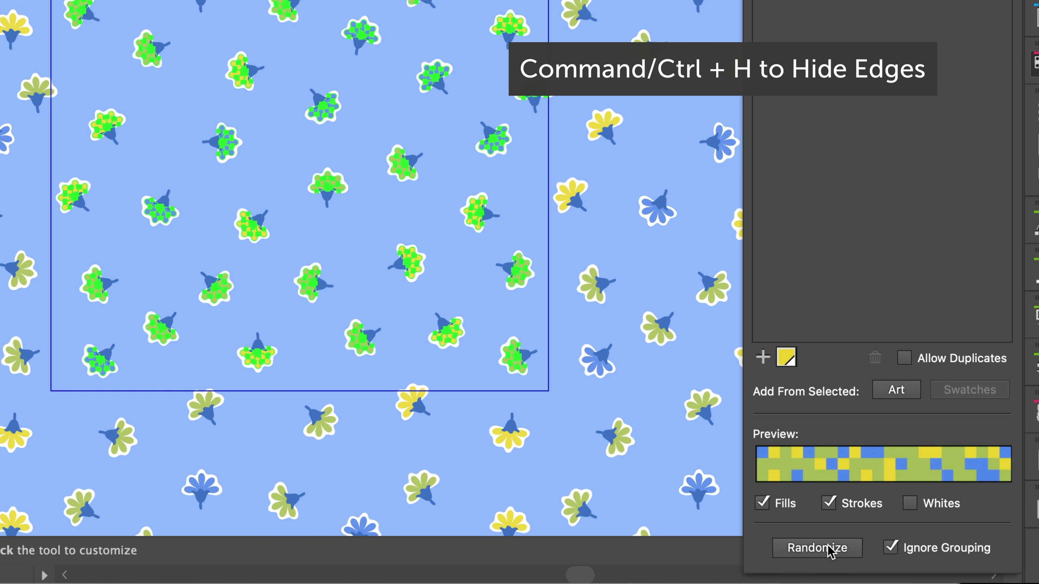
{"action": "key", "text": "super+h"}
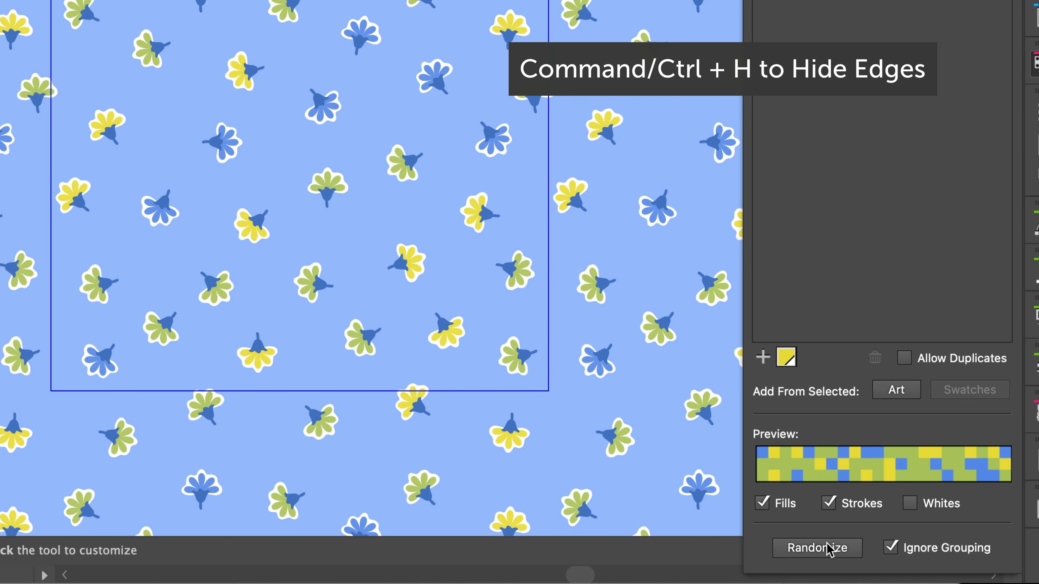
Step: Randomize the petal colors six more times and exit pattern editing mode, keeping the changes
{"action": "left_click", "coordinate": [830, 550]}
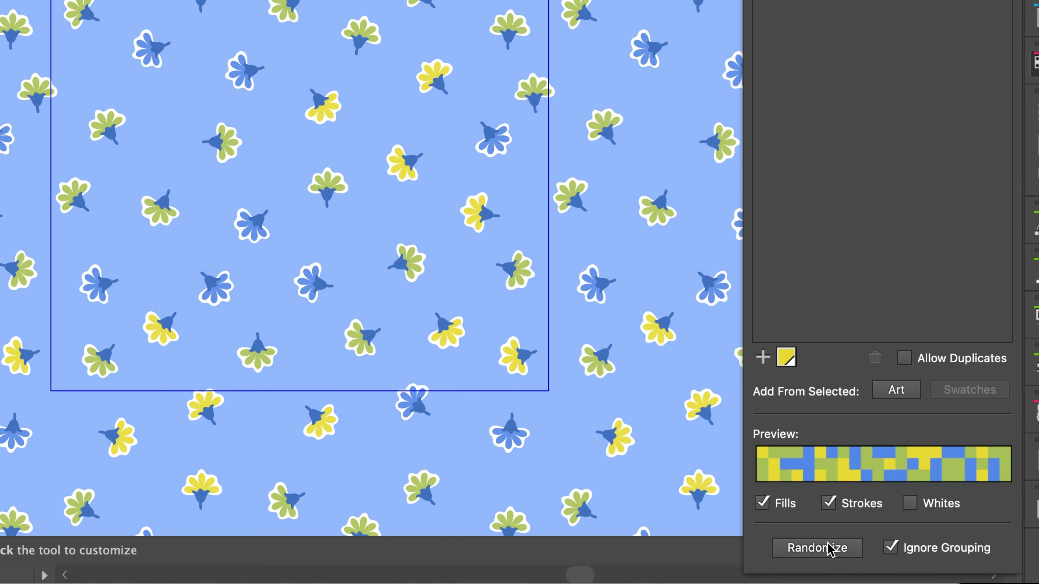
{"action": "left_click", "coordinate": [830, 549]}
{"action": "left_click", "coordinate": [830, 550]}
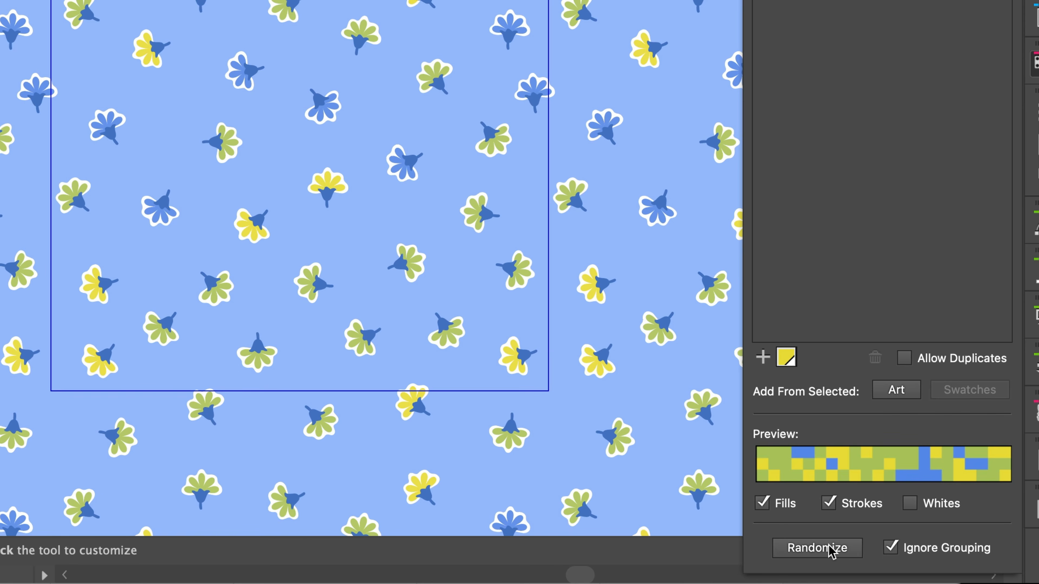
{"action": "left_click", "coordinate": [831, 552]}
{"action": "left_click", "coordinate": [831, 553]}
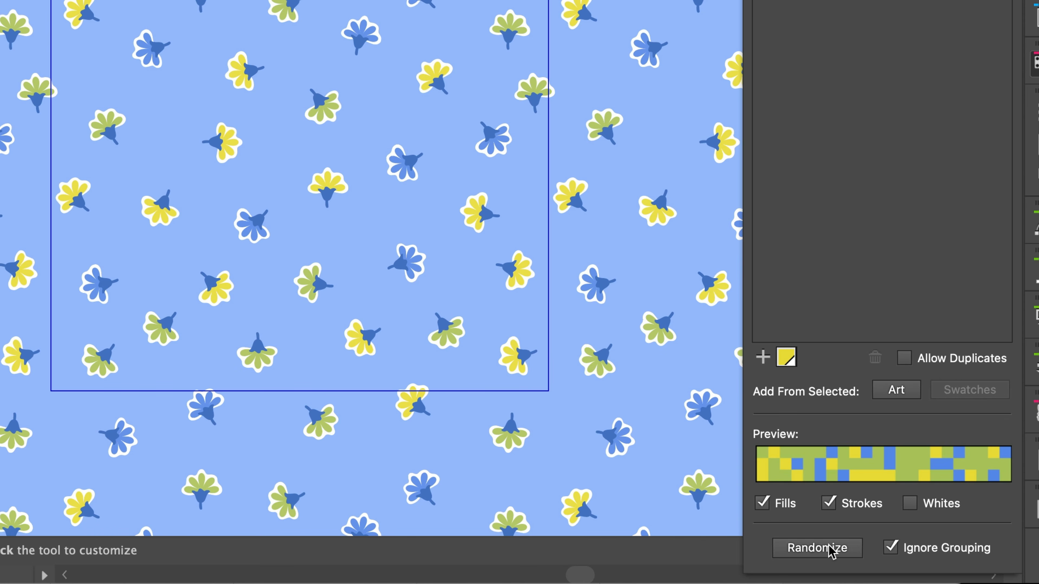
{"action": "left_click", "coordinate": [832, 552]}
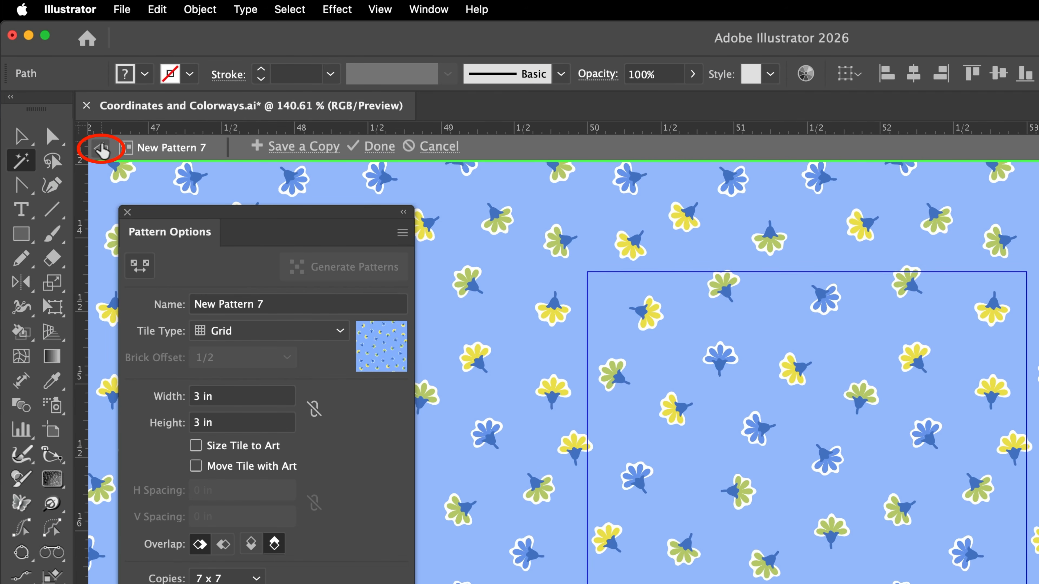
{"action": "left_click", "coordinate": [101, 148]}
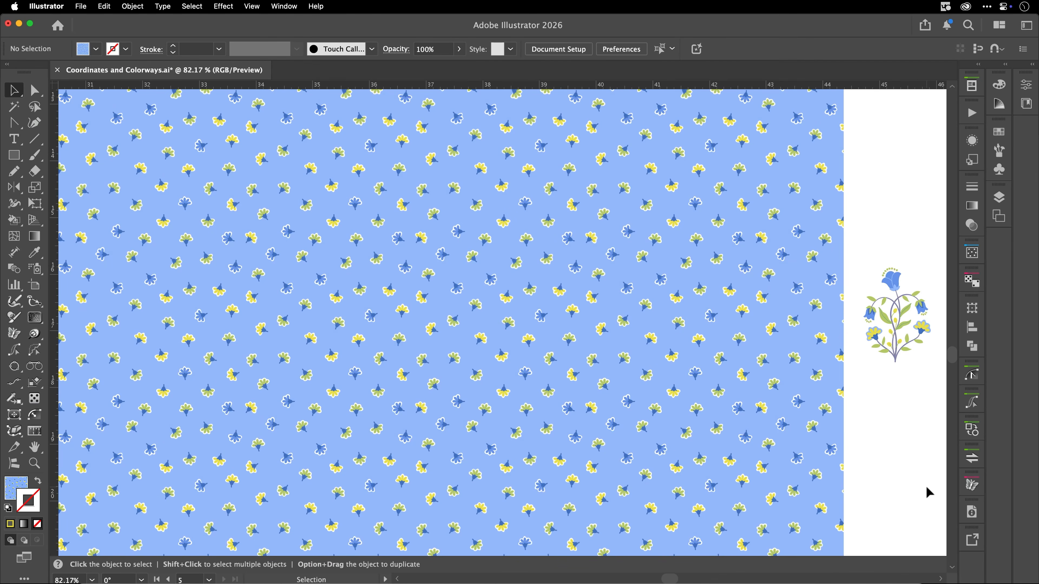
Step: Select the small-flower pattern rectangle and recolor its artwork with the Lilac and Coral swatch group as color library
{"action": "key", "text": "super"}
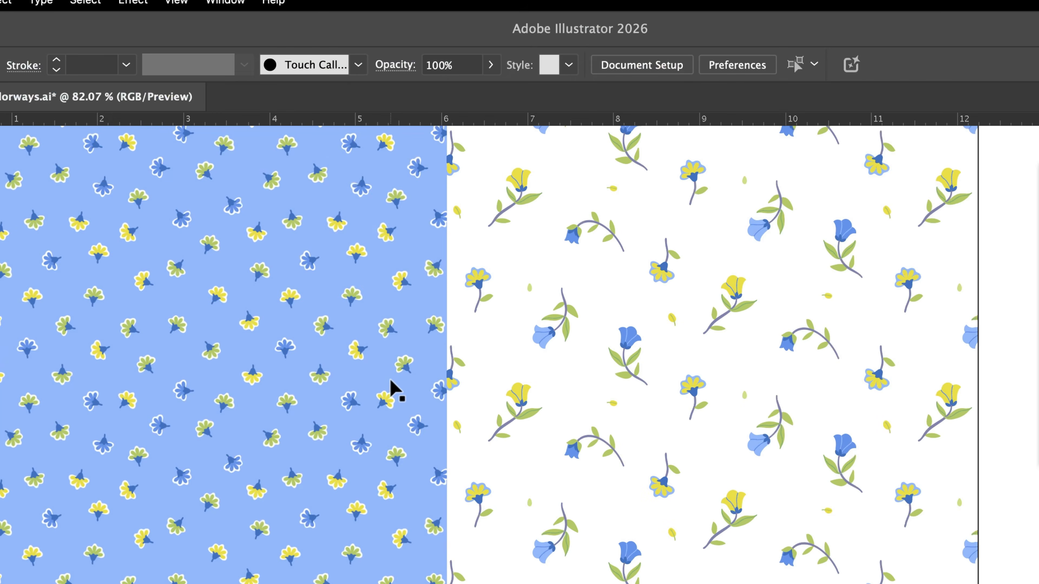
{"action": "left_click", "coordinate": [107, 272]}
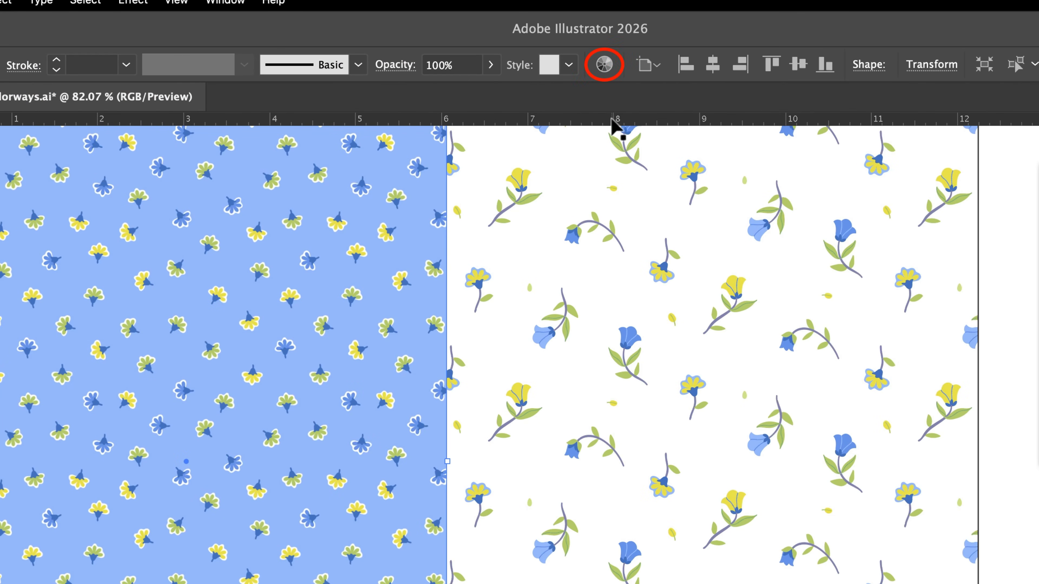
{"action": "left_click", "coordinate": [604, 65]}
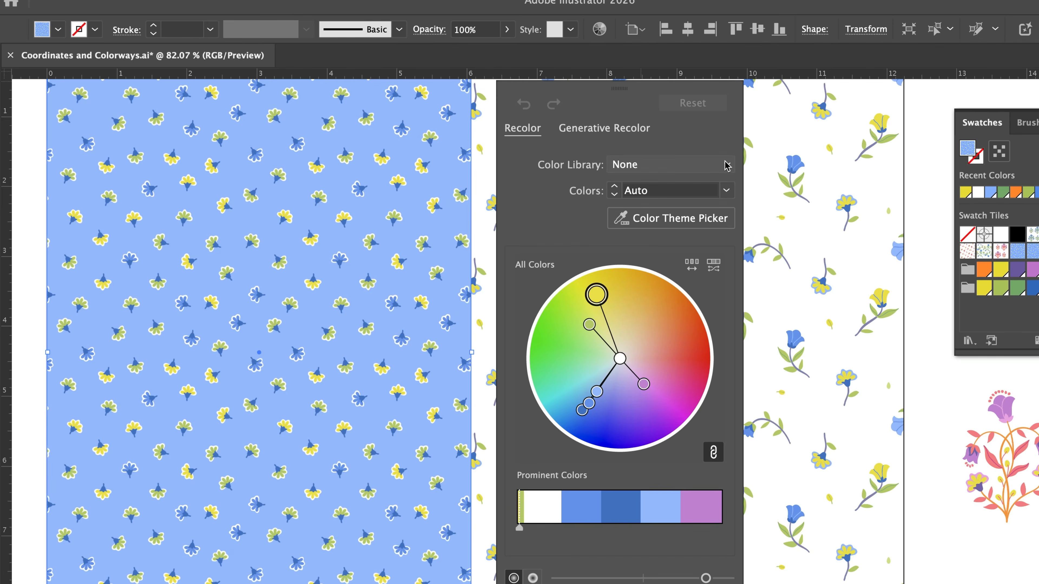
{"action": "left_click", "coordinate": [761, 230]}
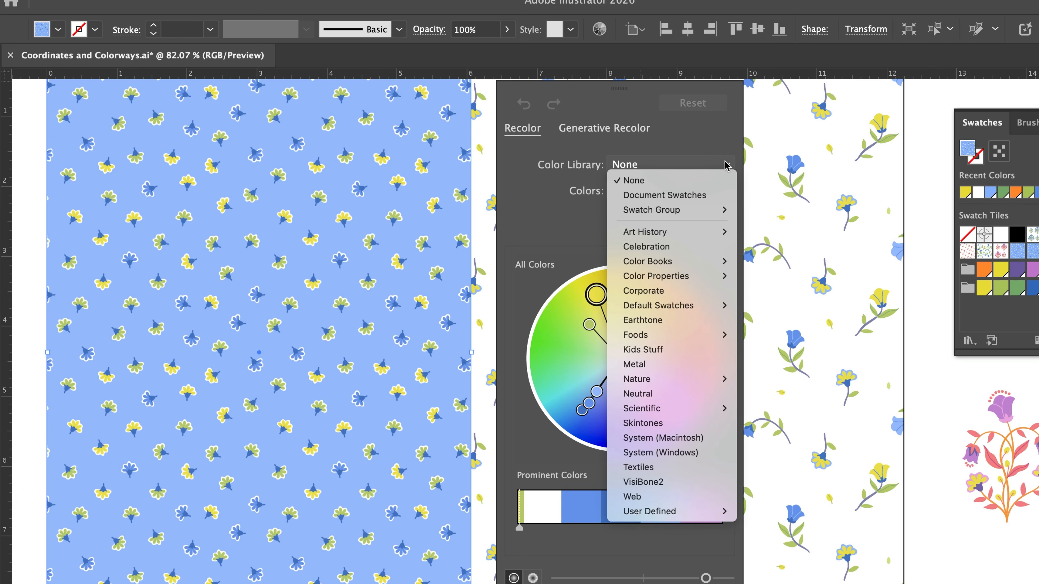
{"action": "mouse_move", "coordinate": [713, 210]}
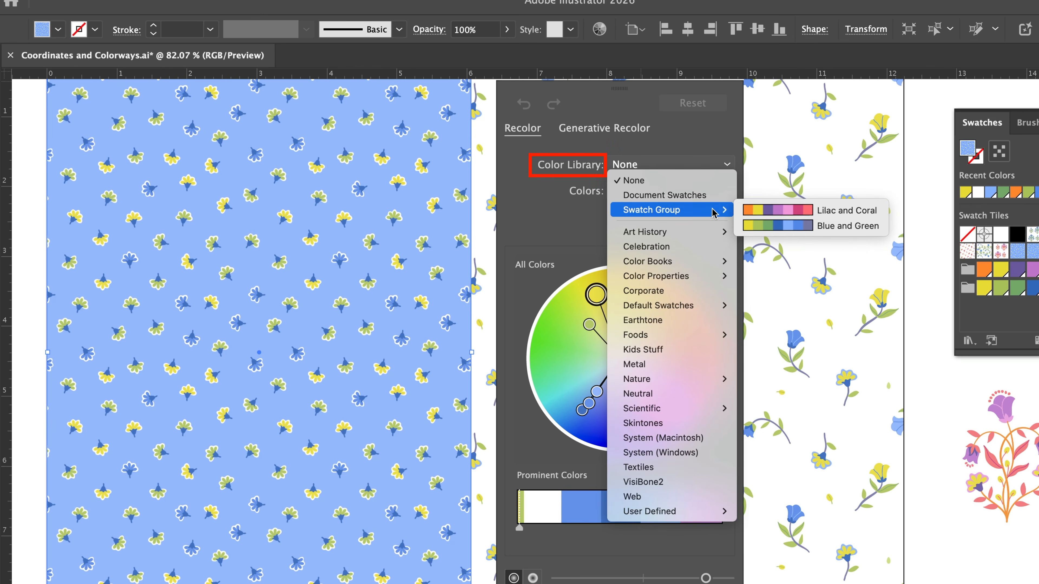
{"action": "left_click", "coordinate": [853, 211]}
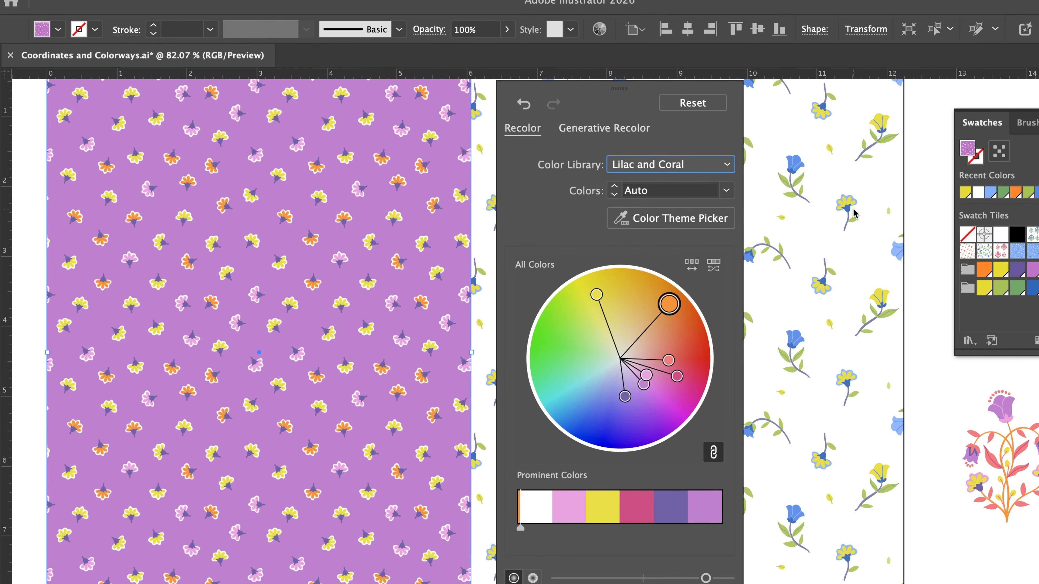
Step: Try four random color orders on the small-flower pattern, then undo back to the initial Lilac and Coral arrangement
{"action": "left_click", "coordinate": [692, 266]}
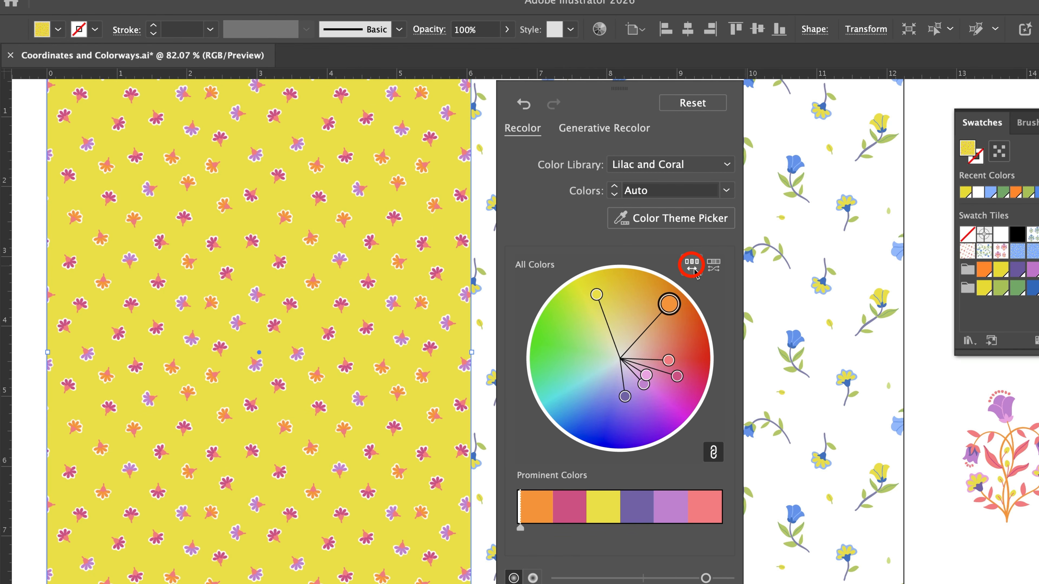
{"action": "left_click", "coordinate": [693, 268]}
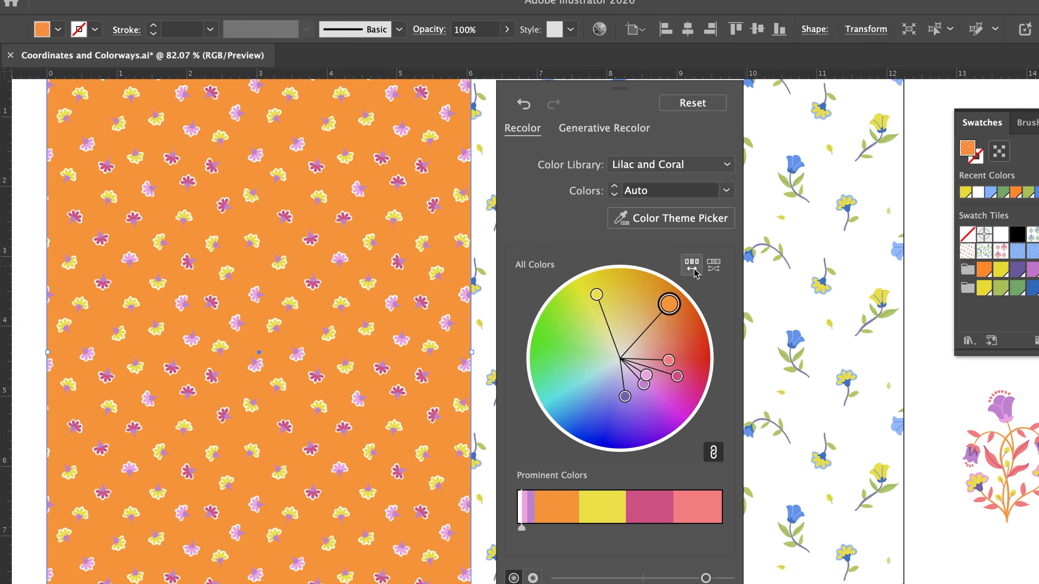
{"action": "left_click", "coordinate": [693, 268]}
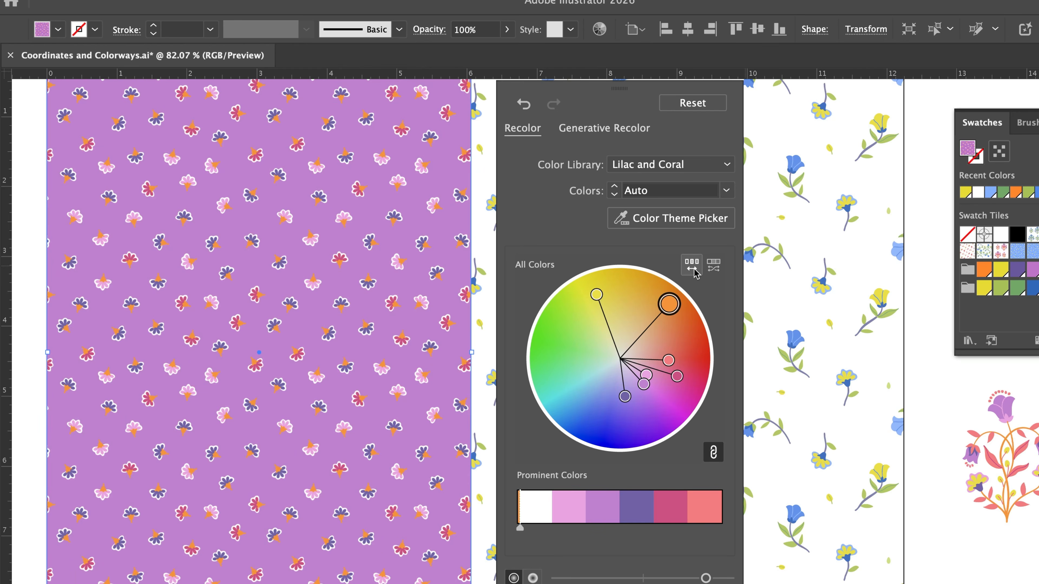
{"action": "left_click", "coordinate": [693, 269]}
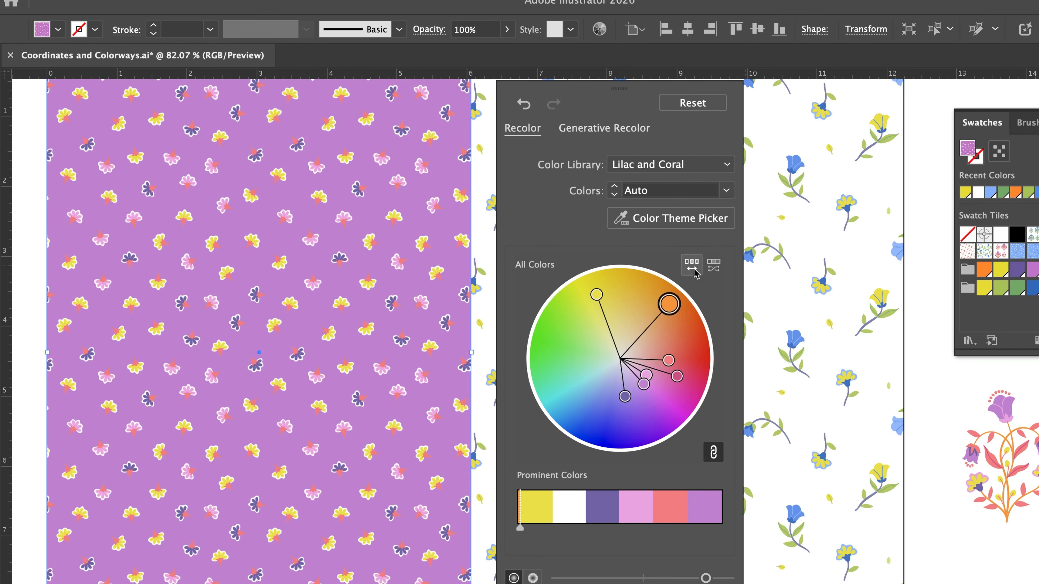
{"action": "left_click", "coordinate": [522, 107]}
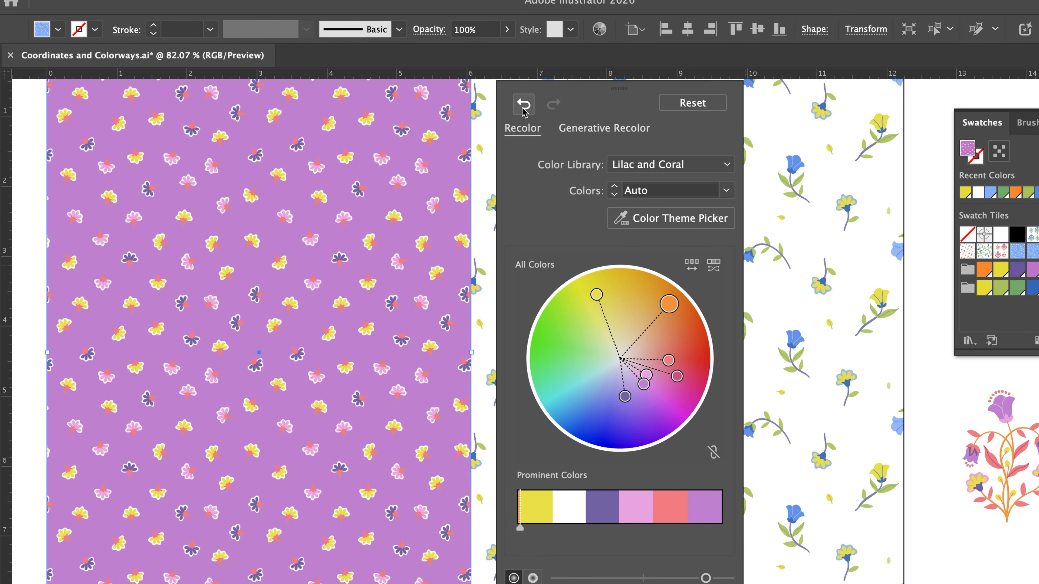
{"action": "left_click", "coordinate": [523, 107]}
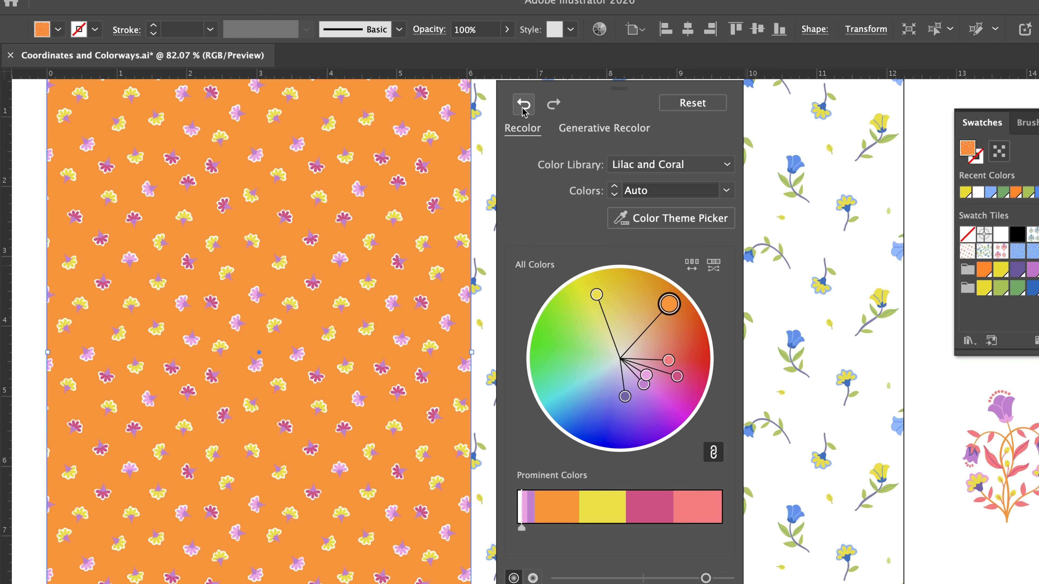
{"action": "left_click", "coordinate": [522, 107]}
{"action": "left_click", "coordinate": [523, 107]}
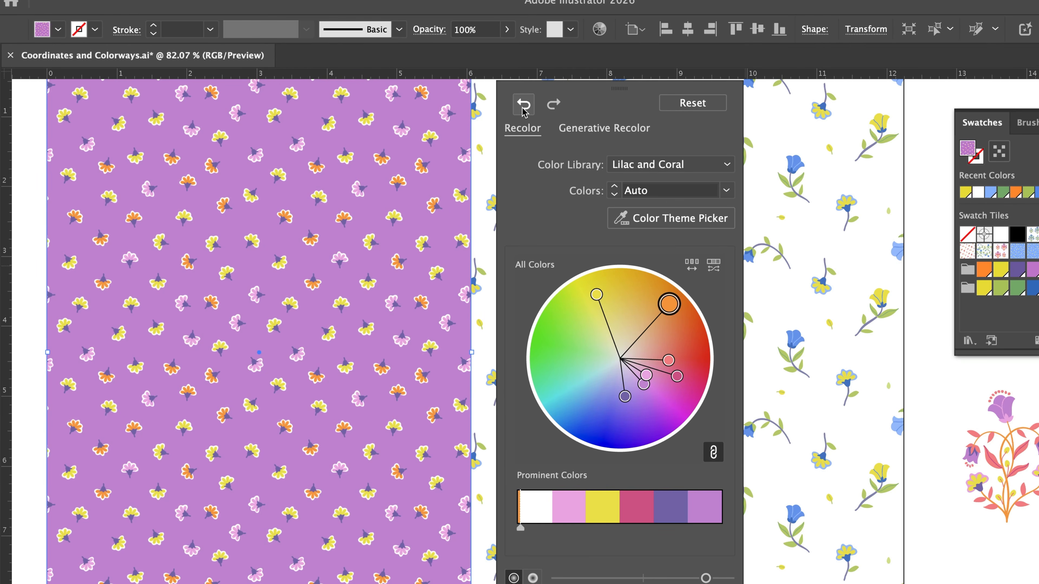
Step: Recolor the adjacent white floral pattern with the Lilac and Coral swatch group and randomize its color order twice
{"action": "left_click", "coordinate": [762, 287]}
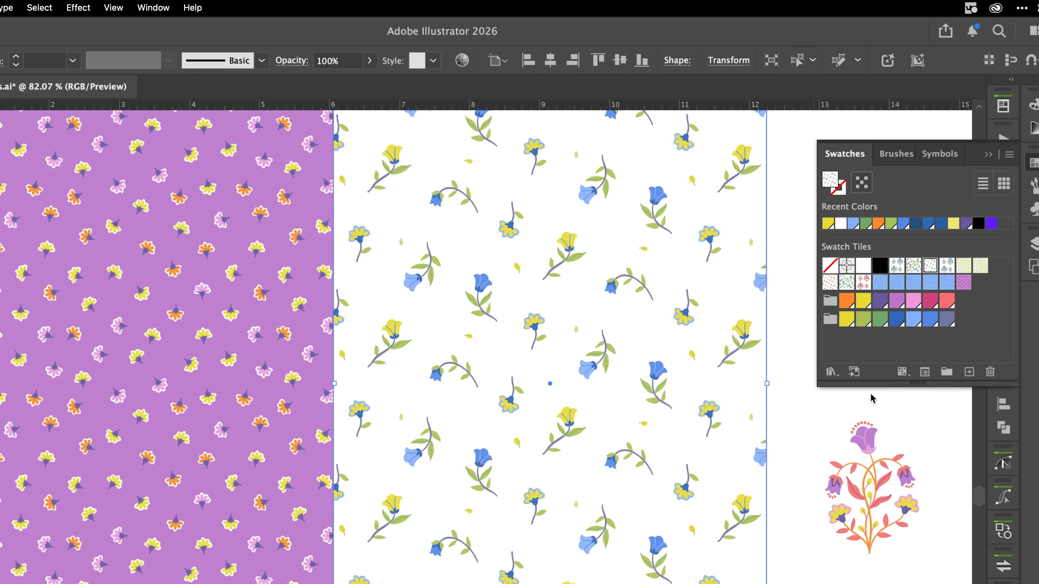
{"action": "left_click", "coordinate": [791, 415]}
{"action": "left_click", "coordinate": [717, 443]}
{"action": "left_click", "coordinate": [467, 67]}
{"action": "left_click", "coordinate": [292, 196]}
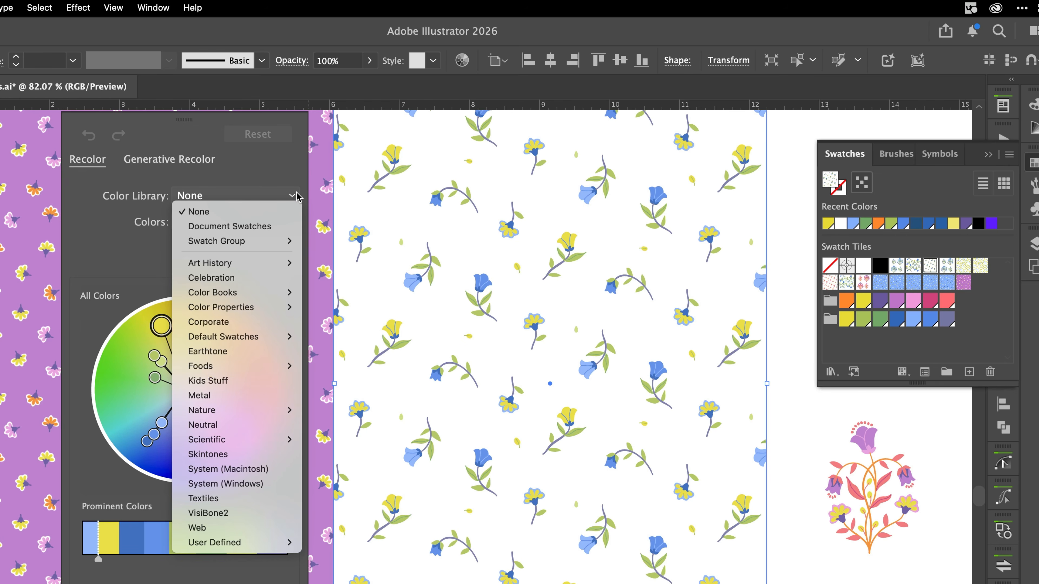
{"action": "mouse_move", "coordinate": [280, 241]}
{"action": "left_click", "coordinate": [420, 245]}
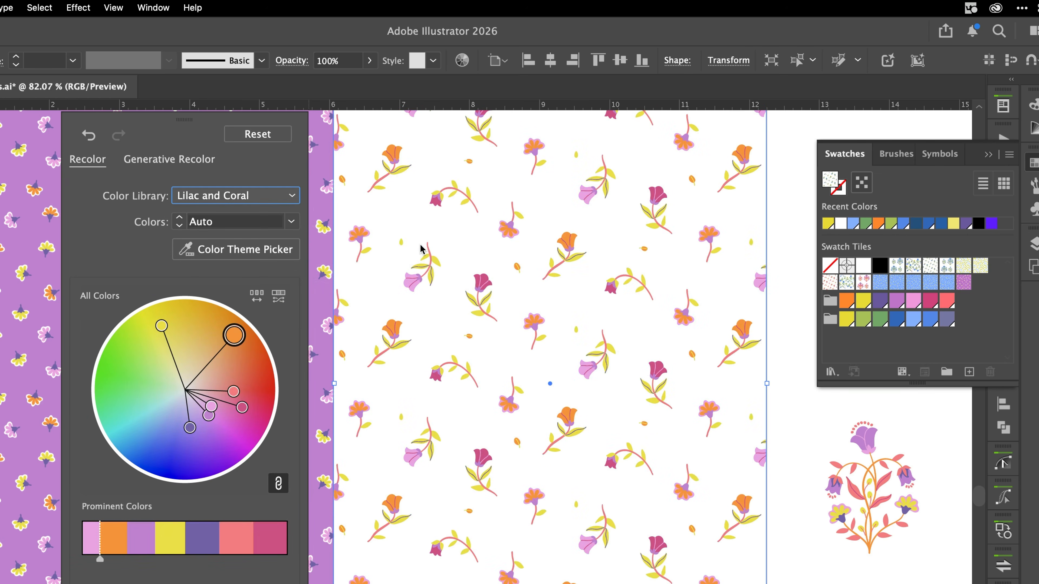
{"action": "left_click", "coordinate": [260, 298]}
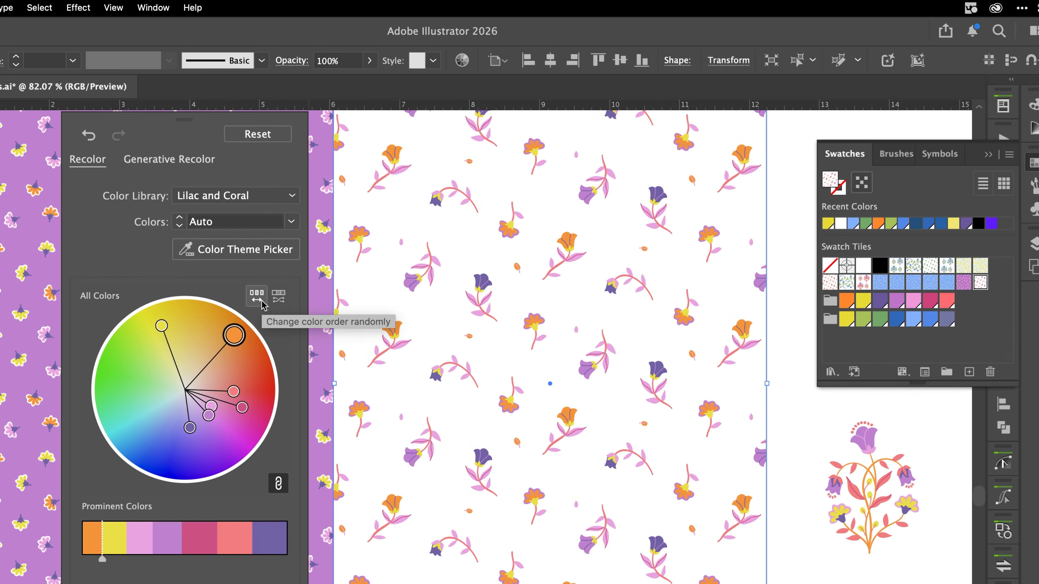
{"action": "left_click", "coordinate": [261, 298]}
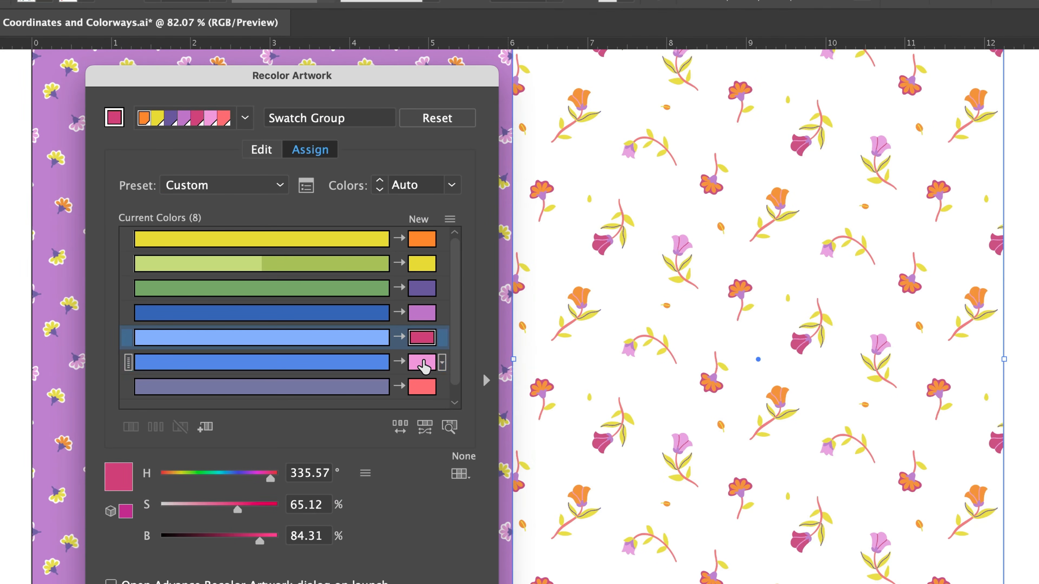
Step: Swap the assigned new colors in the advanced Recolor Artwork dialog so dark blue maps to magenta, light blue to pink and medium blue to lilac
{"action": "left_click", "coordinate": [421, 360]}
{"action": "left_click_drag", "start_coordinate": [424, 342], "coordinate": [421, 362]}
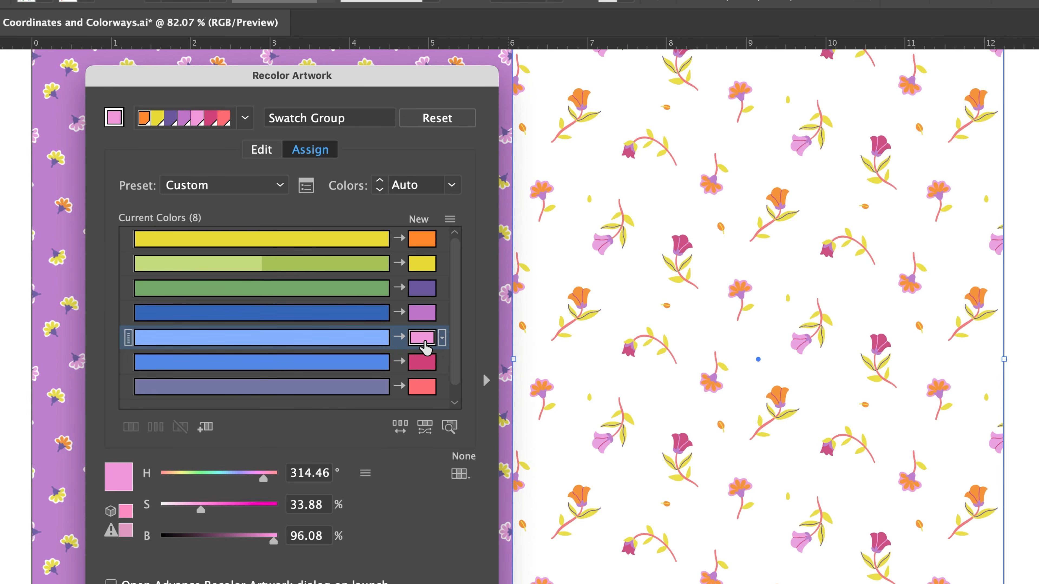
{"action": "left_click", "coordinate": [422, 361]}
{"action": "left_click_drag", "start_coordinate": [426, 317], "coordinate": [427, 321]}
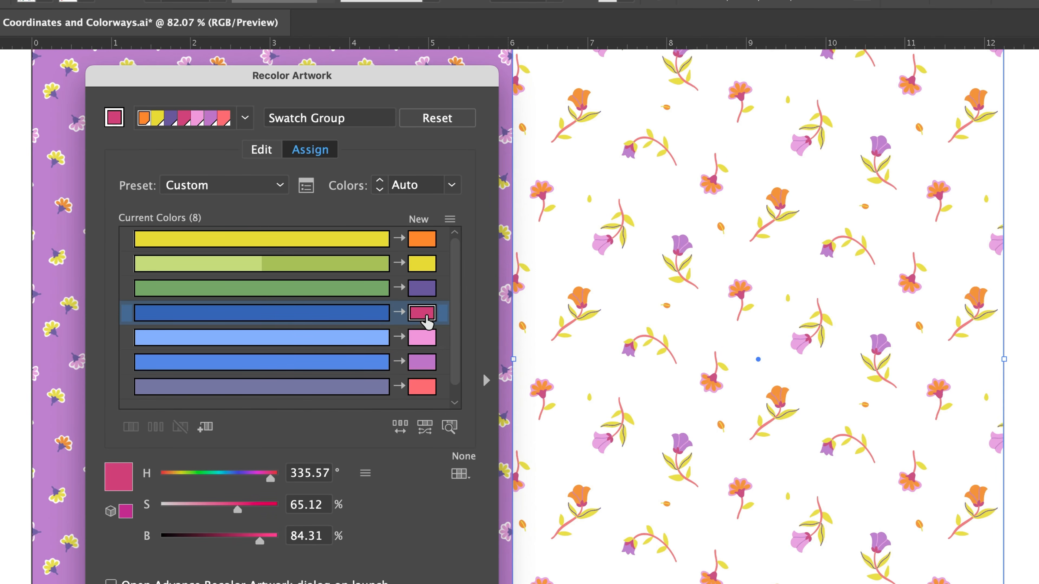